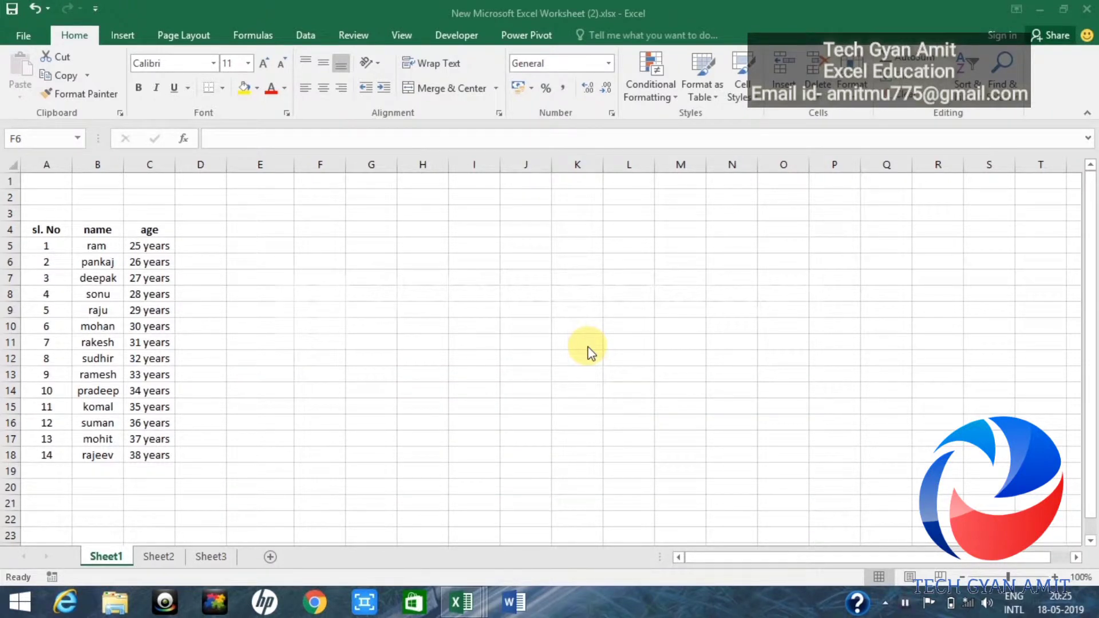
# - Enter =Sheet1!B5 in Sheet2 cell B3 so it shows the name ram
pyautogui.click(158, 554)
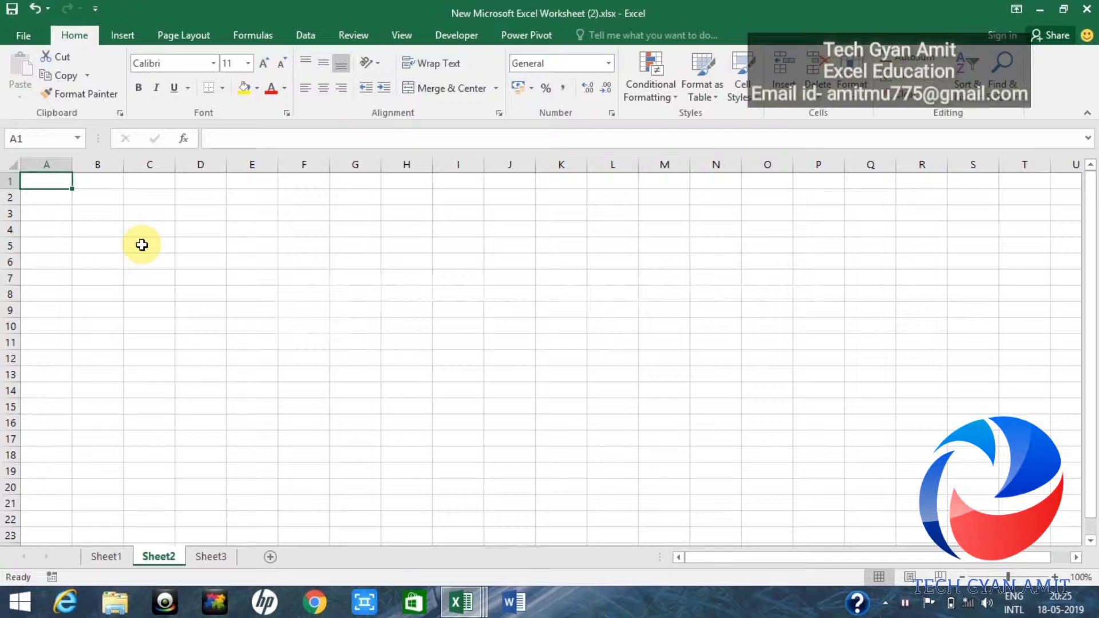
pyautogui.click(101, 215)
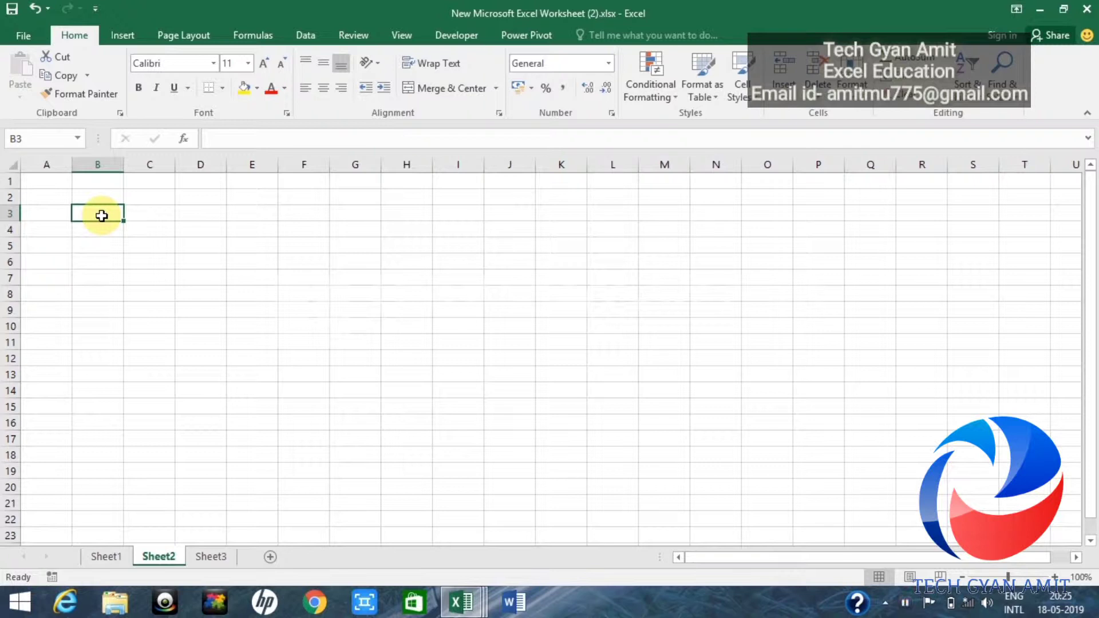
pyautogui.write('=')
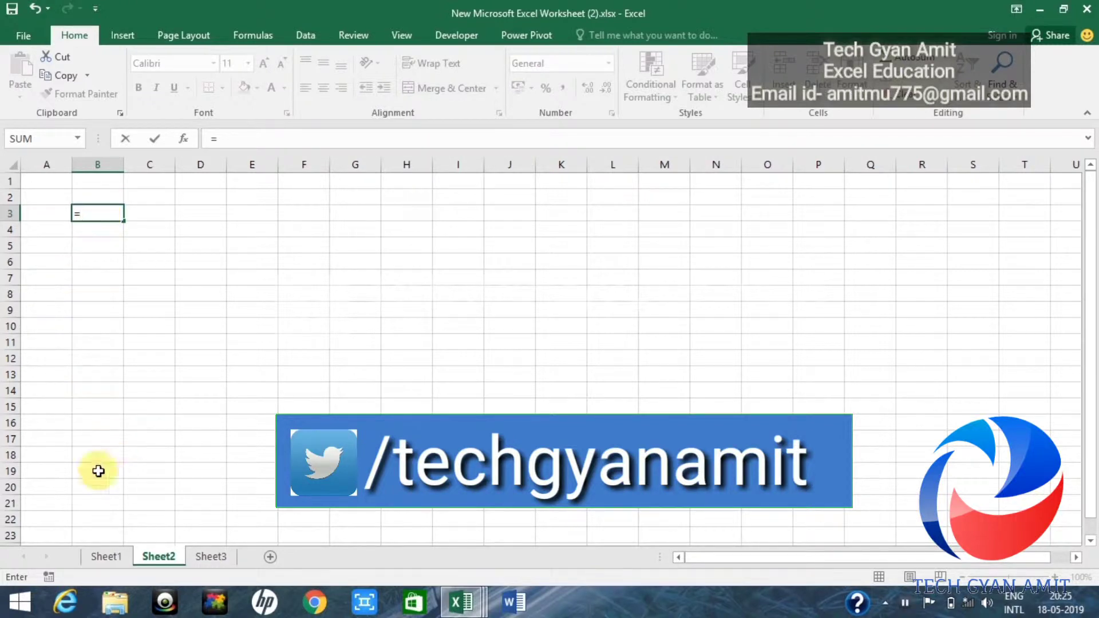
pyautogui.click(107, 557)
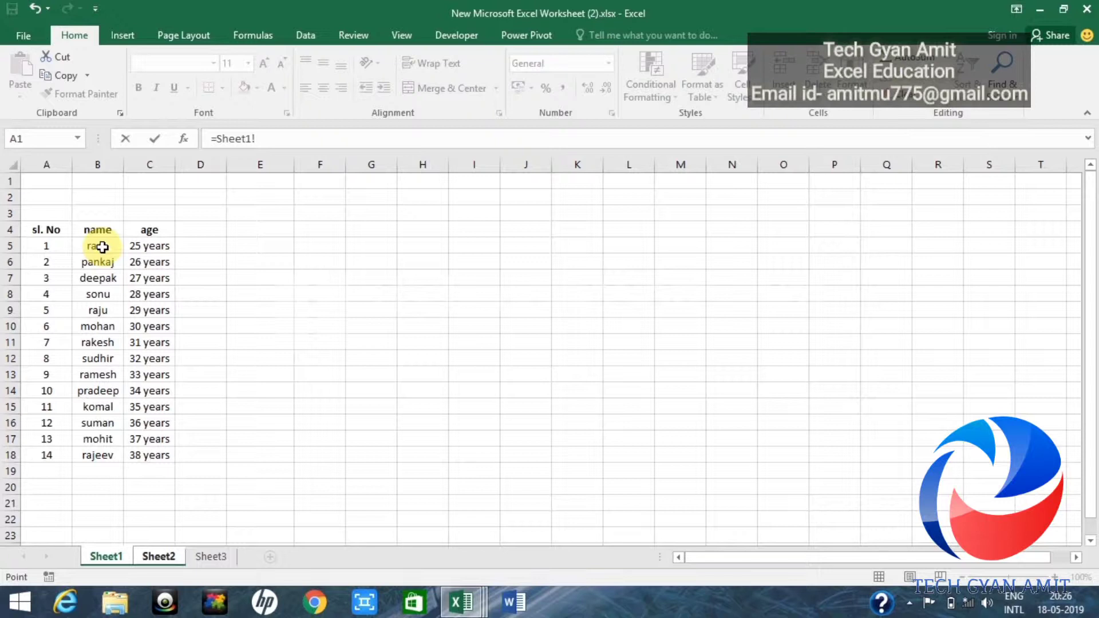
pyautogui.click(102, 247)
pyautogui.press('Return')
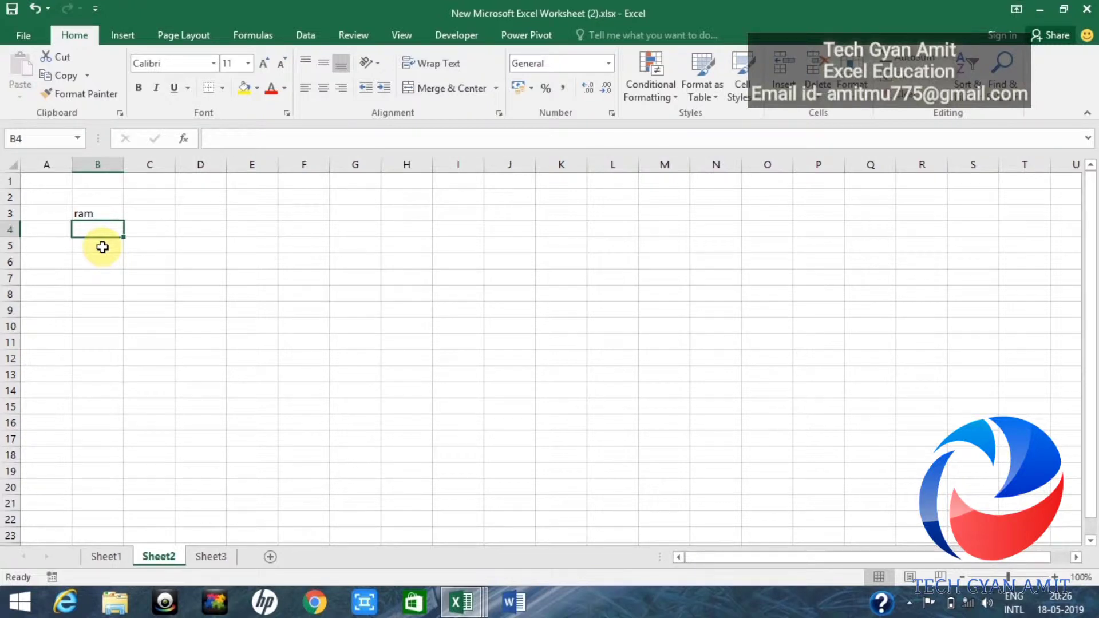
# - Fill the B3 link down to B15 on Sheet2 and compare it with Sheet1's names
pyautogui.click(103, 213)
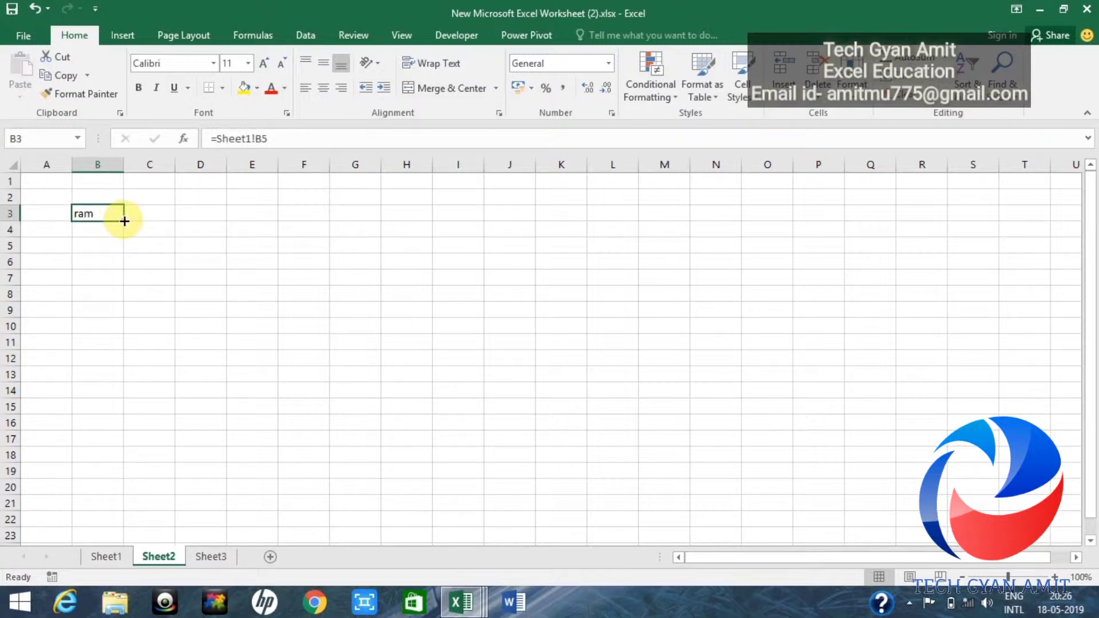
pyautogui.moveTo(124, 221); pyautogui.dragTo(117, 357)
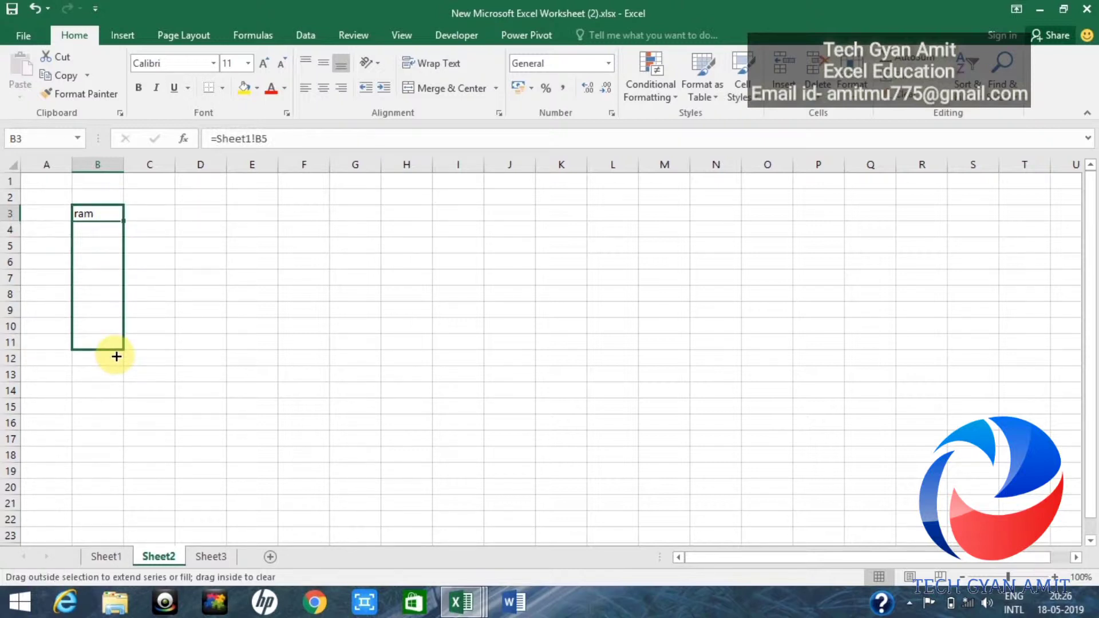
pyautogui.moveTo(116, 357); pyautogui.dragTo(114, 395)
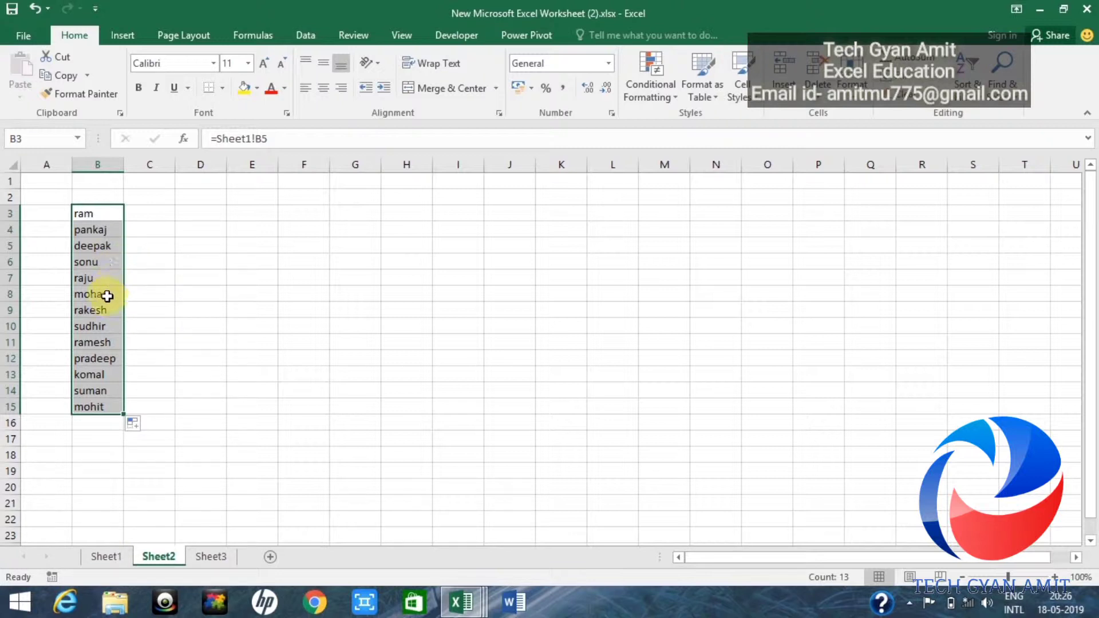
pyautogui.click(109, 560)
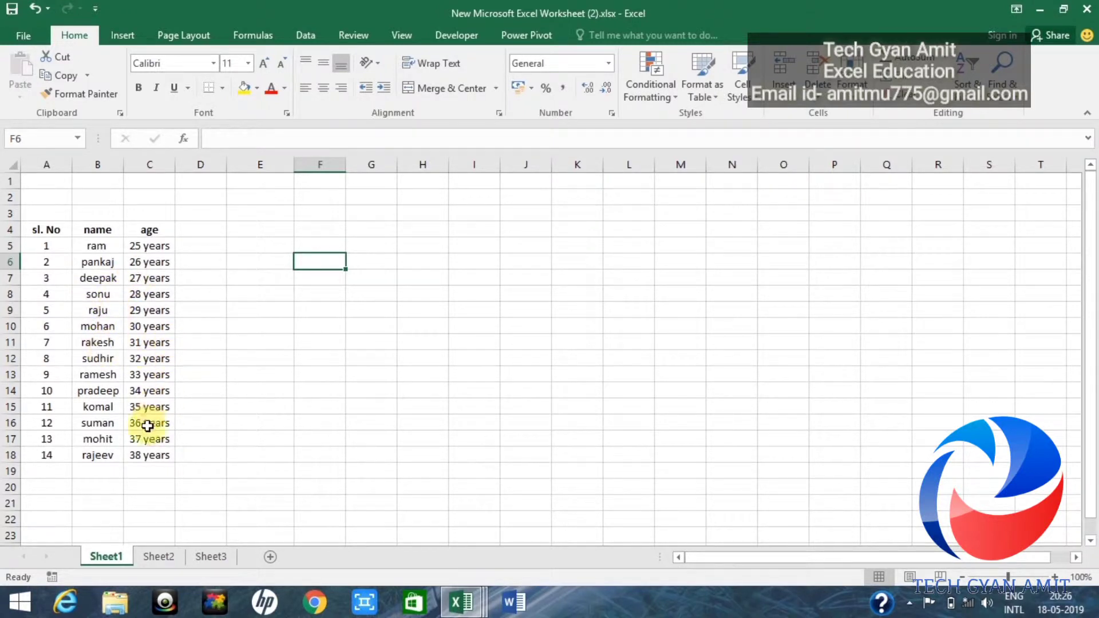
pyautogui.click(169, 557)
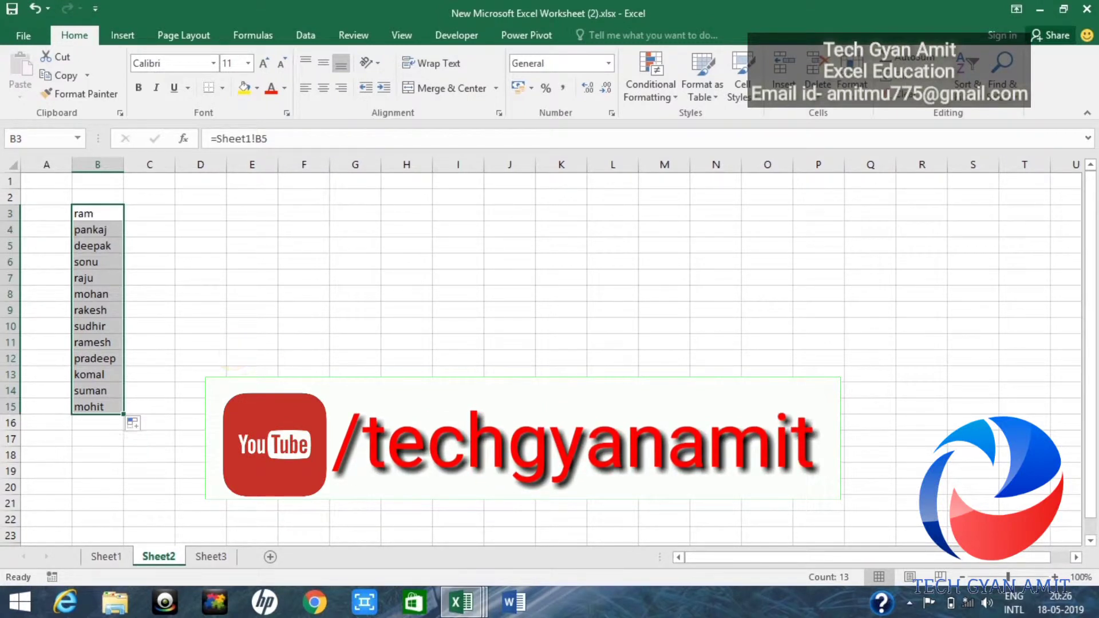
pyautogui.moveTo(1010, 576); pyautogui.dragTo(1019, 579)
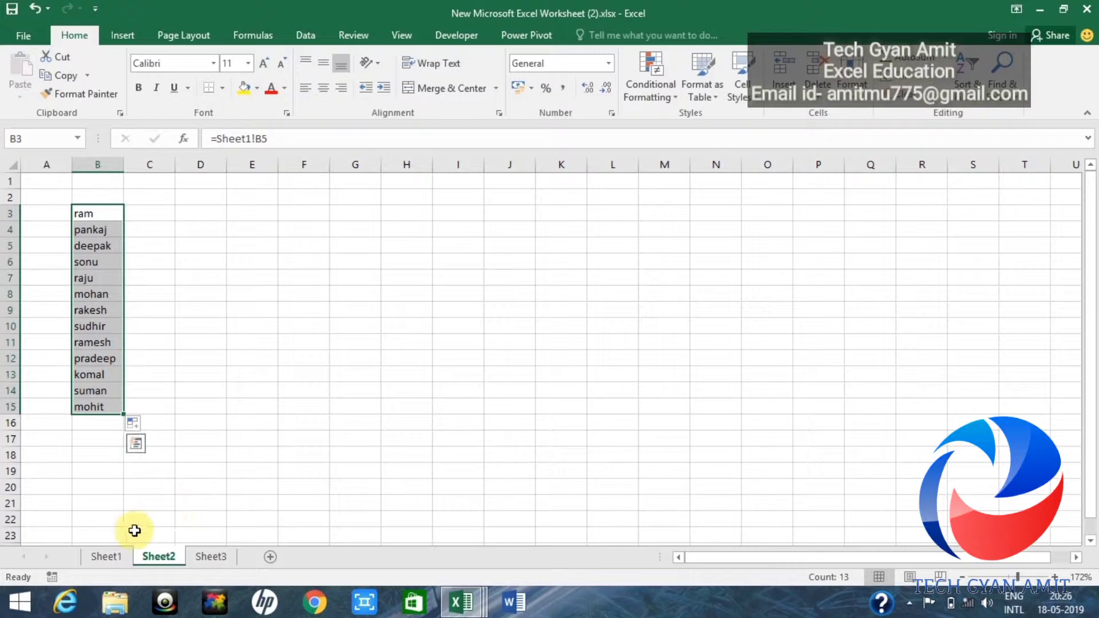
# - Change deepak in Sheet1 B7 to giri and confirm Sheet2's linked list shows giri
pyautogui.click(107, 558)
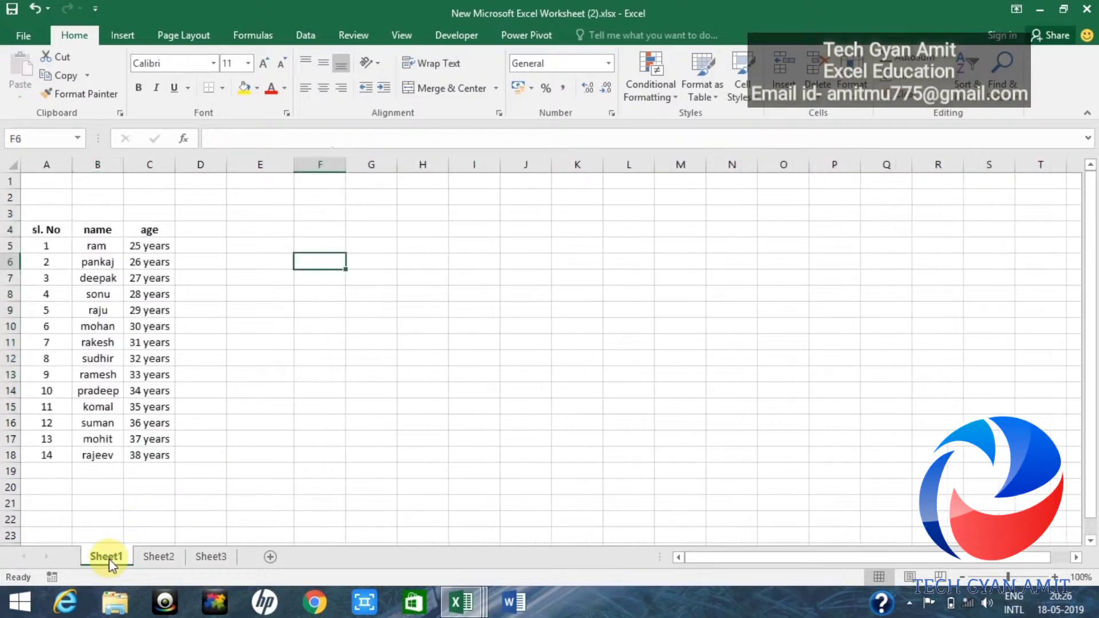
pyautogui.click(103, 281)
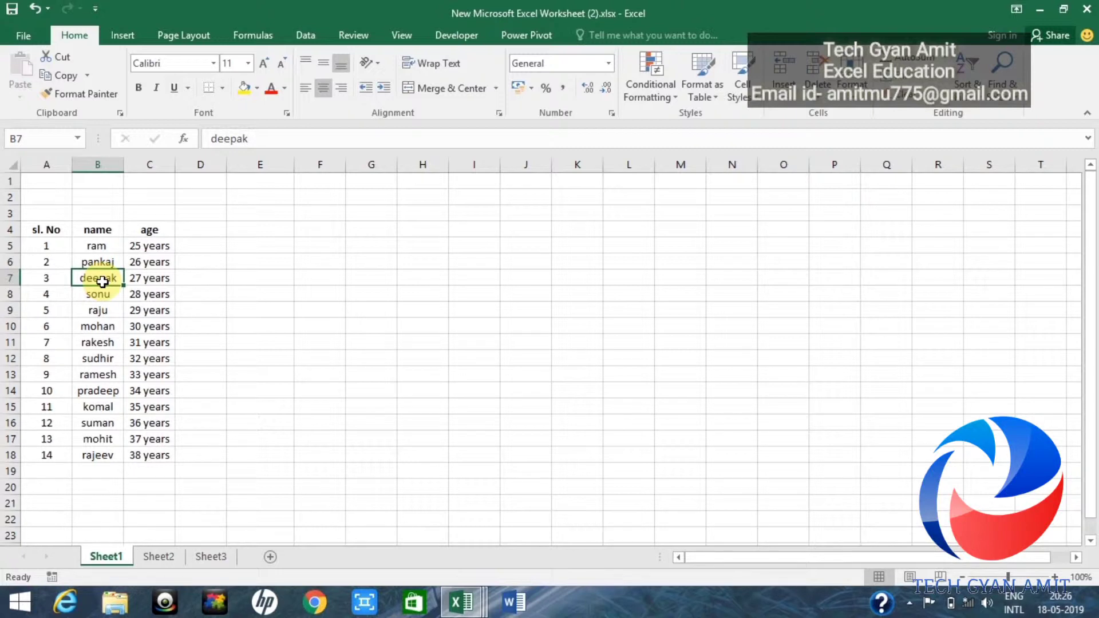
pyautogui.write('giri')
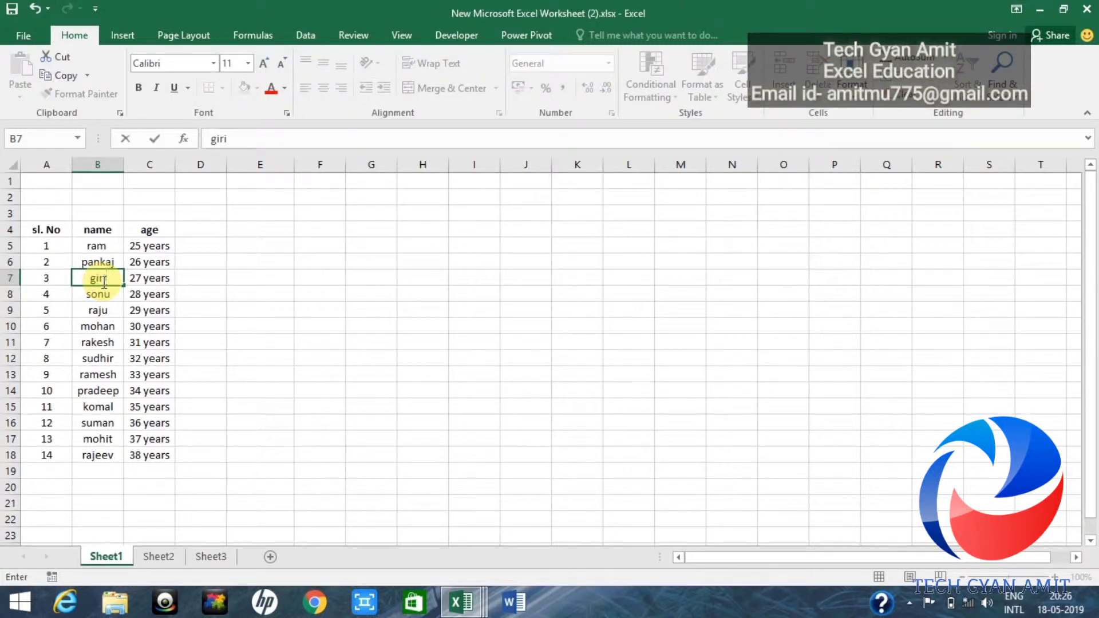
pyautogui.press('Return')
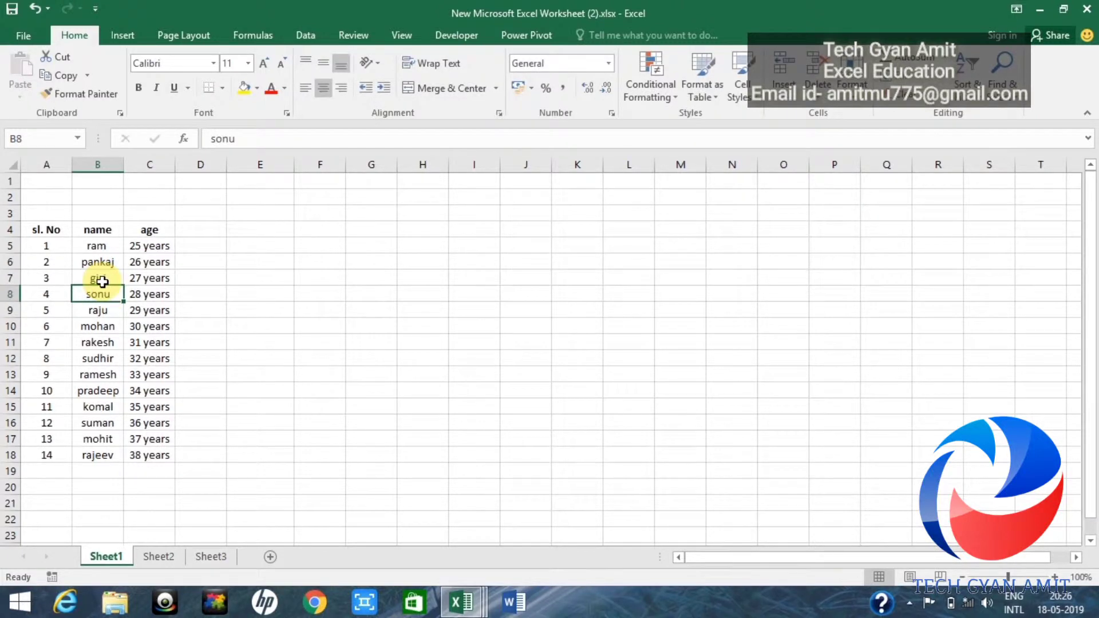
pyautogui.click(159, 560)
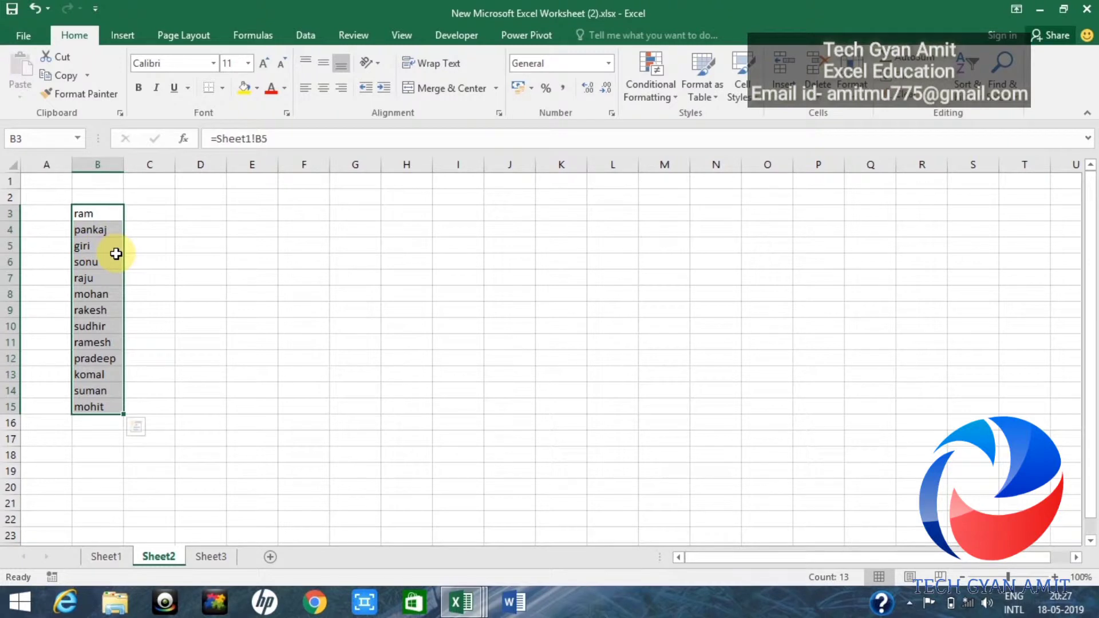
pyautogui.click(147, 245)
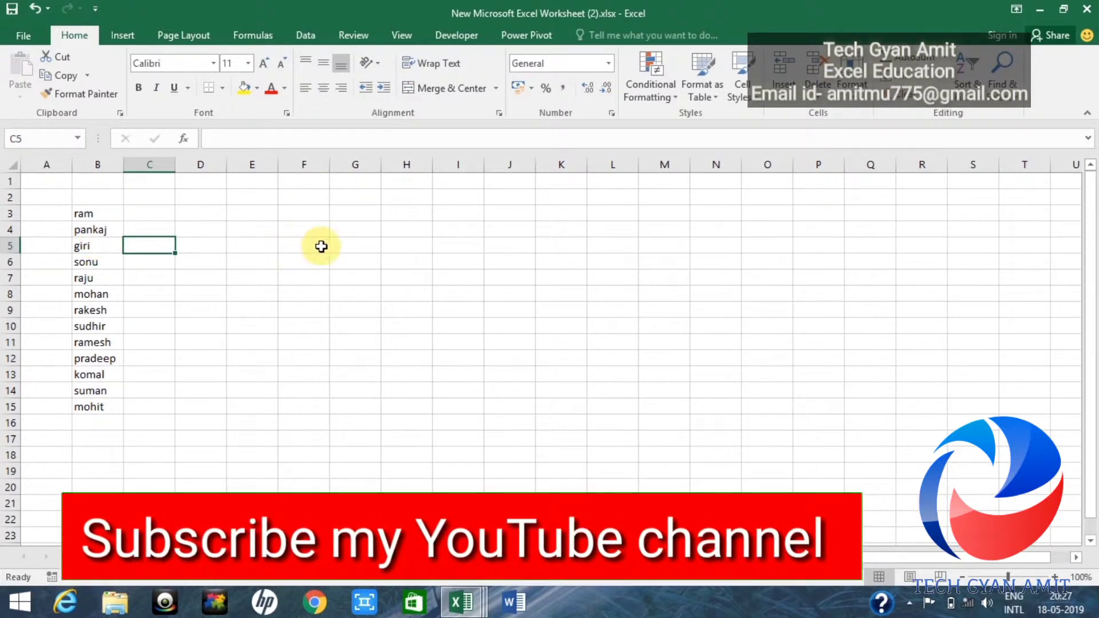
# - Put =B3 in Sheet2 cell G3 and fill it down to G14
pyautogui.click(359, 215)
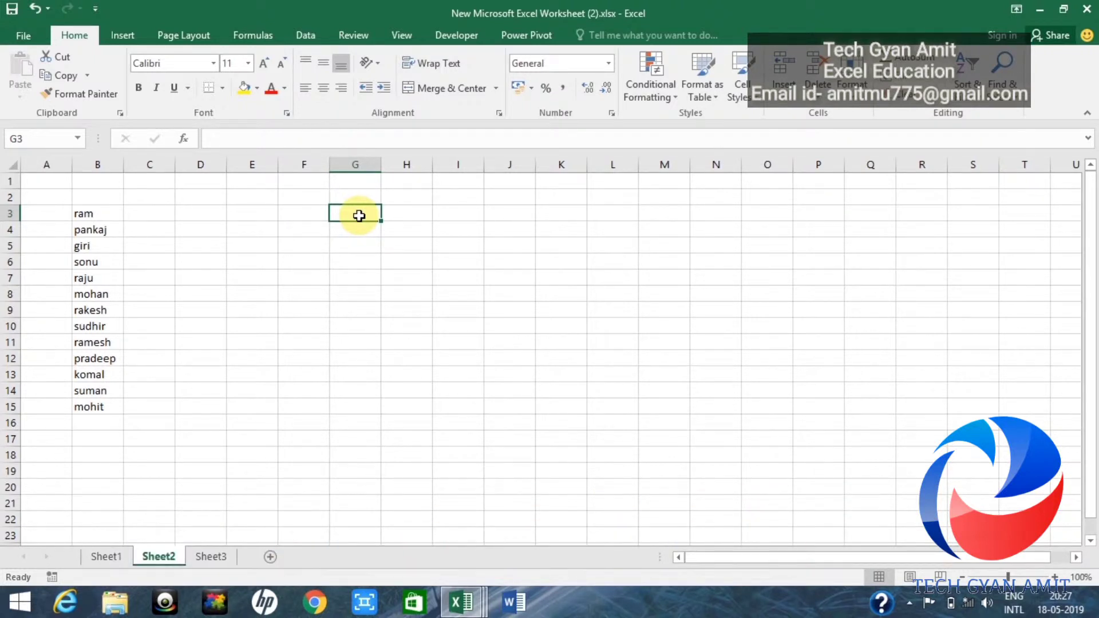
pyautogui.write('=')
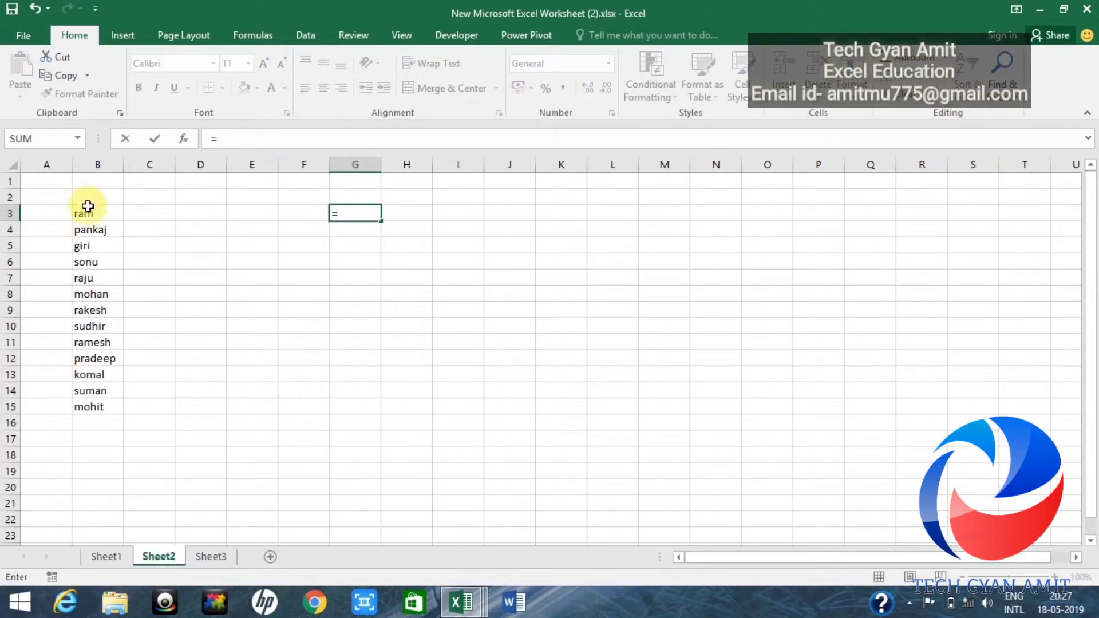
pyautogui.click(87, 213)
pyautogui.press('Return')
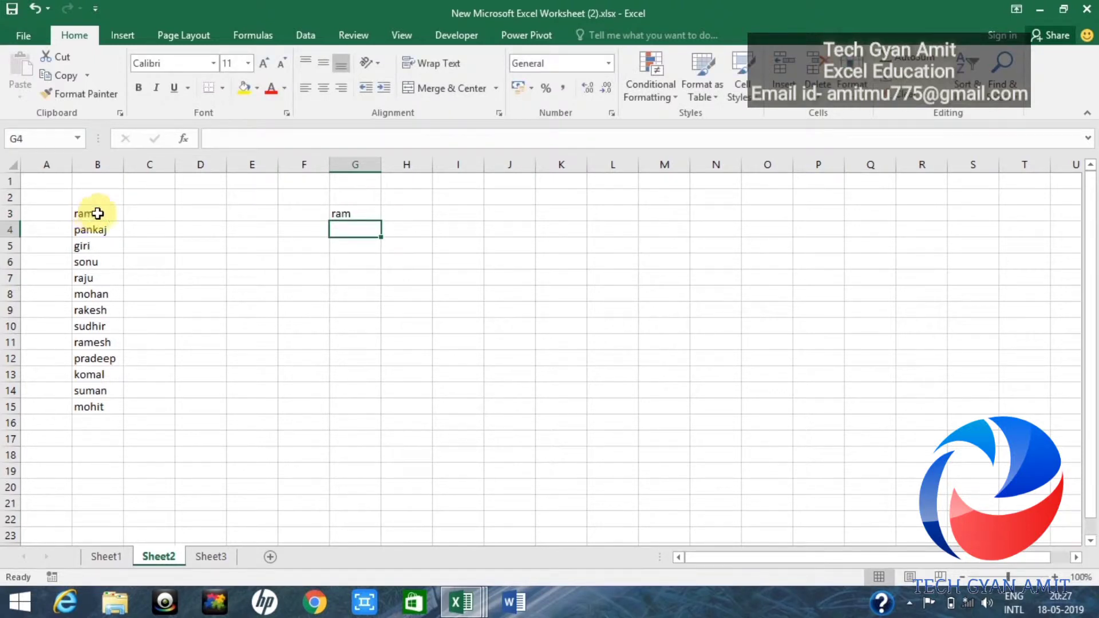
pyautogui.click(351, 217)
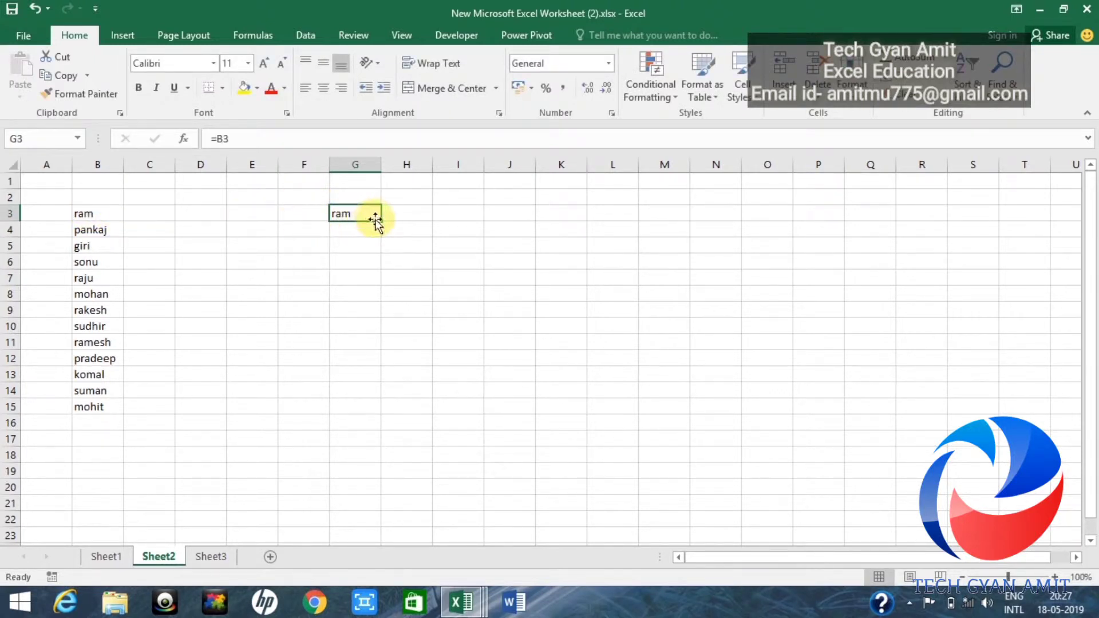
pyautogui.moveTo(381, 221); pyautogui.dragTo(370, 394)
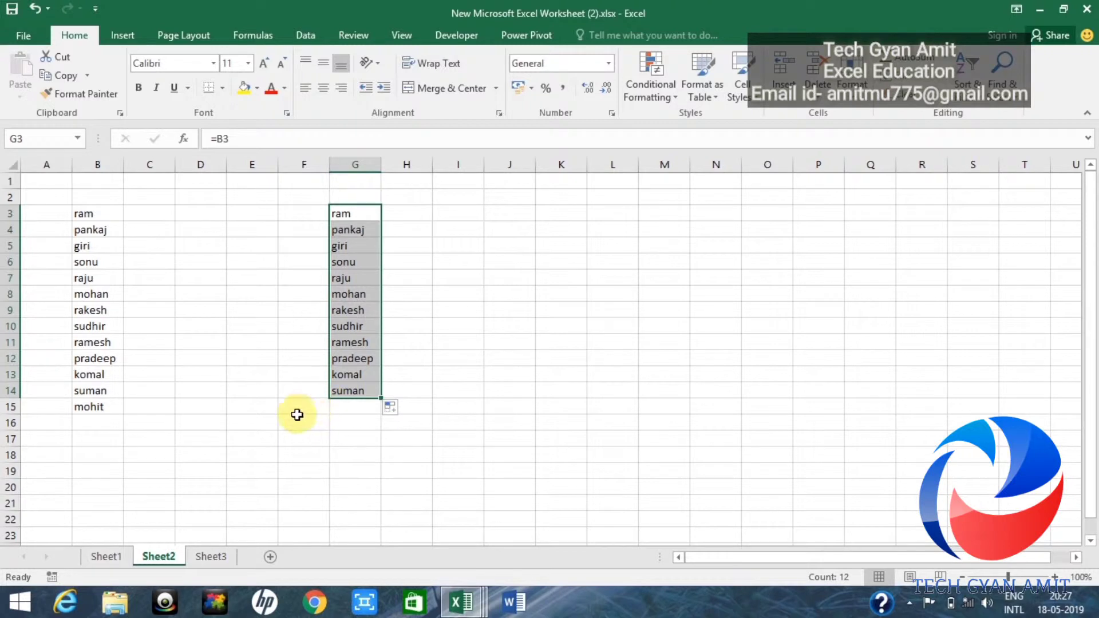
# - Rename raju in Sheet1 cell B9 to sonam
pyautogui.click(107, 556)
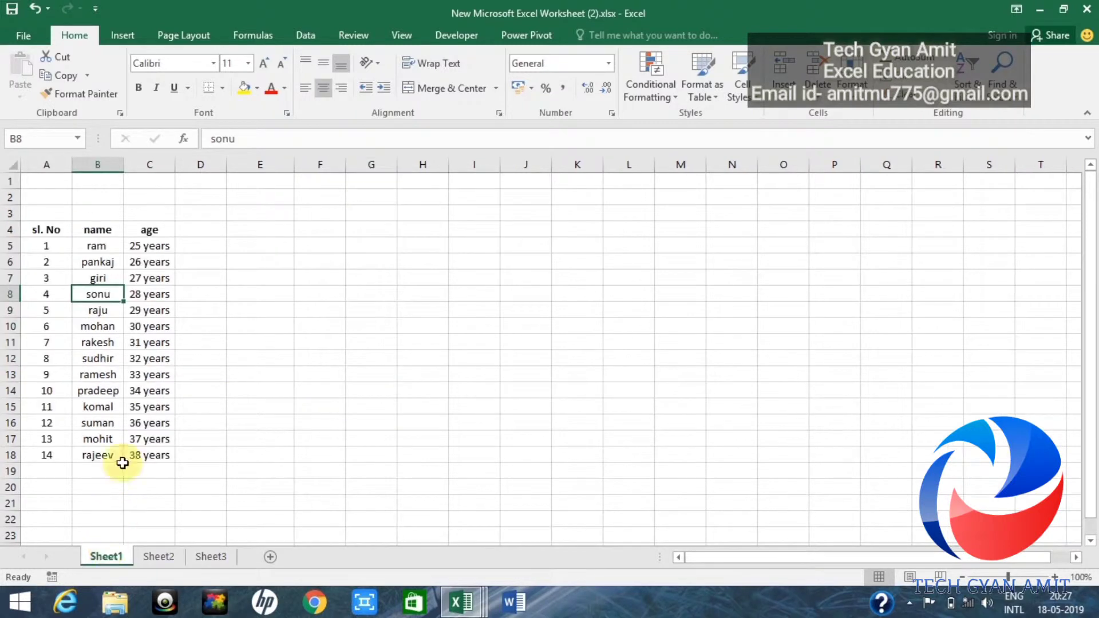
pyautogui.click(98, 316)
pyautogui.write('s')
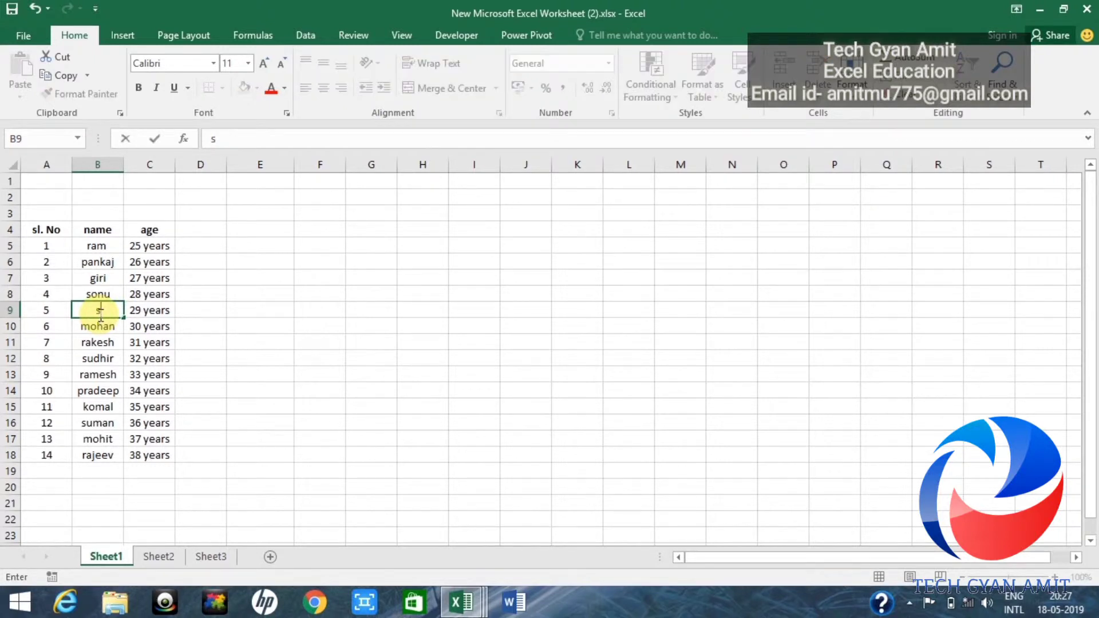
pyautogui.write('onam')
pyautogui.press('Return')
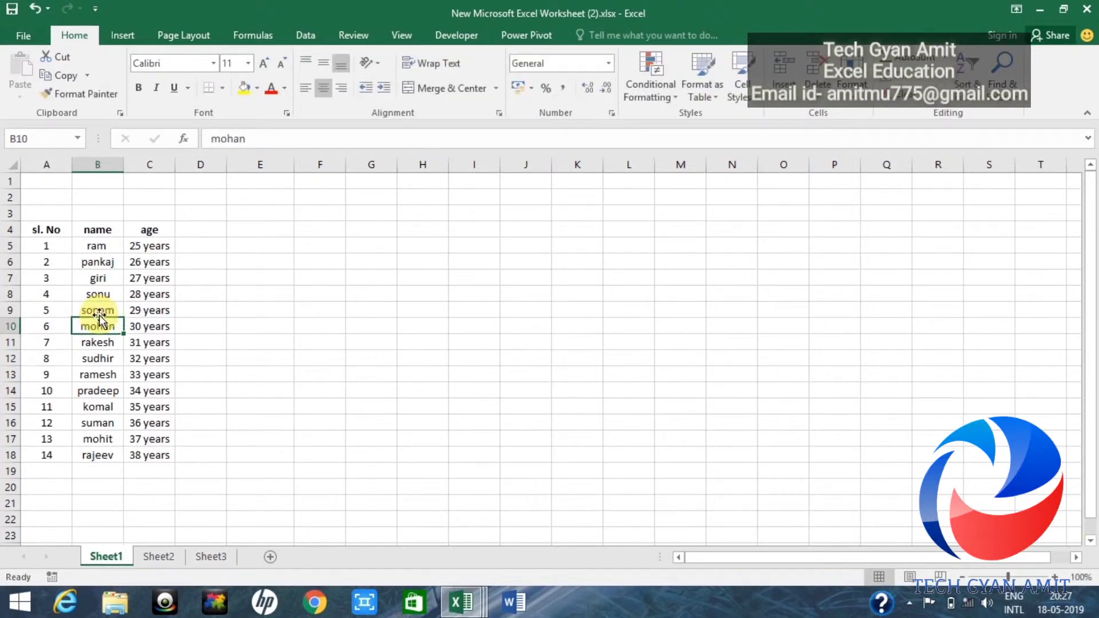
# - Back on Sheet2, paste the linking formula into G3:G14 and deselect
pyautogui.click(158, 558)
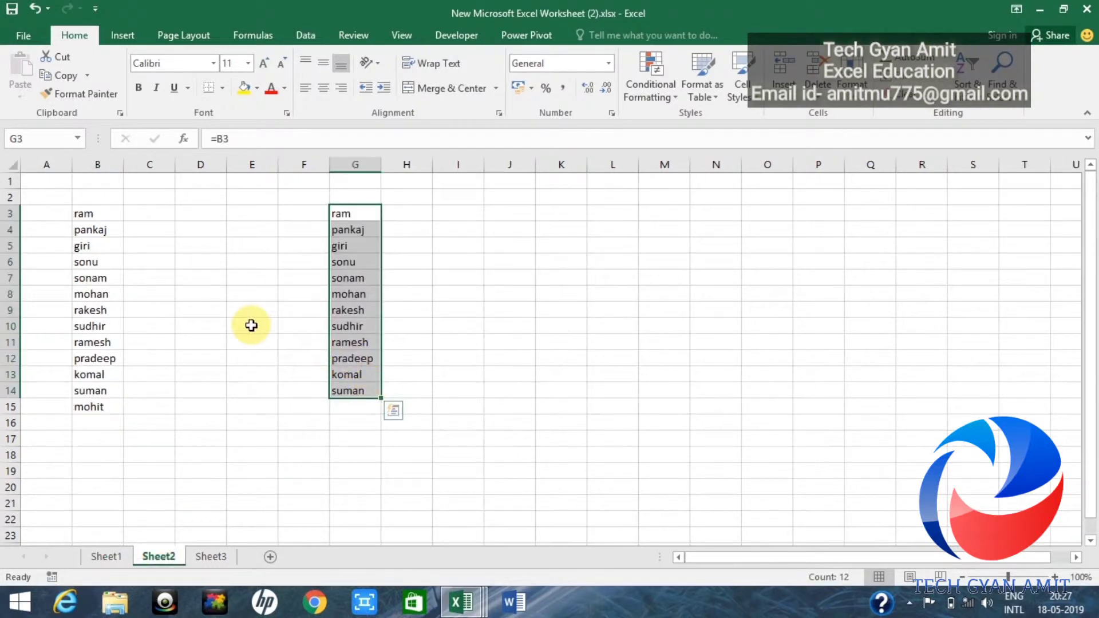
pyautogui.hotkey('ctrl', 'v')
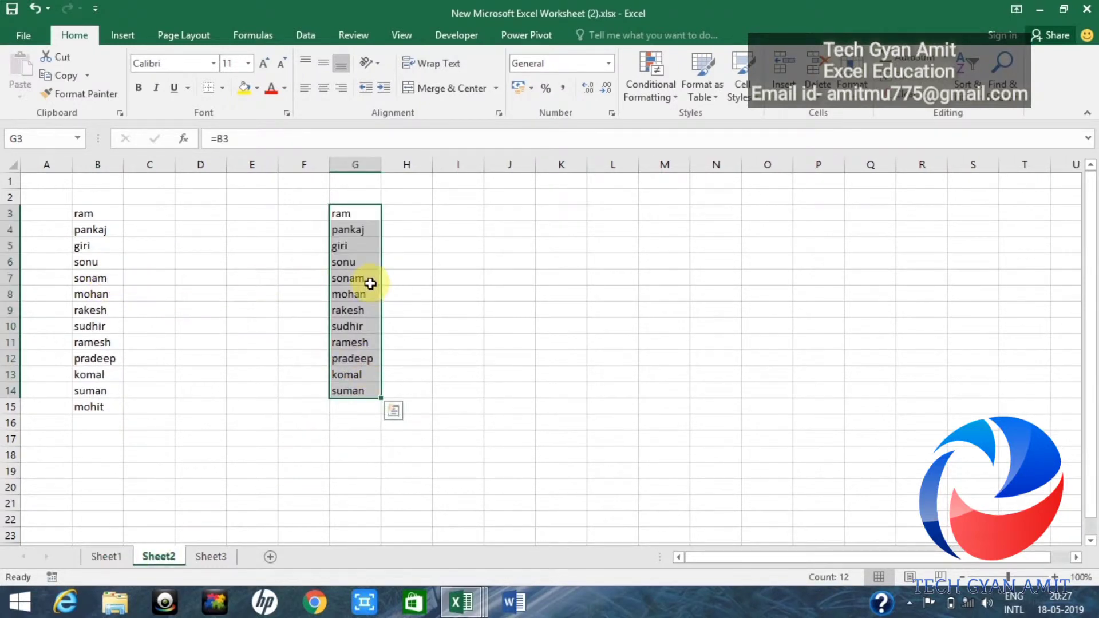
pyautogui.click(202, 374)
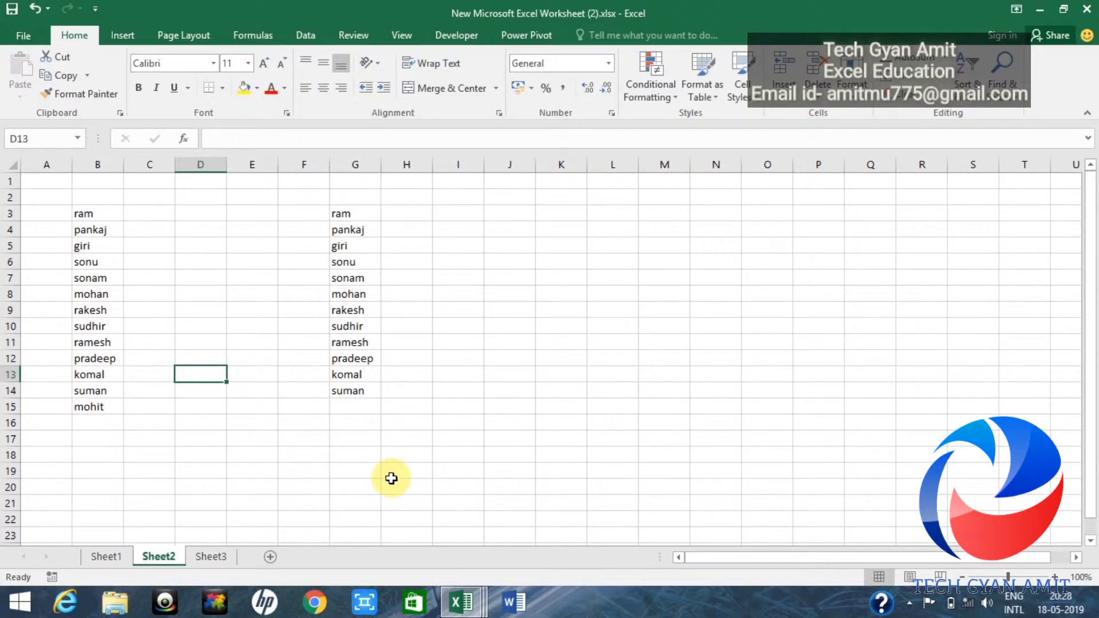
# - Look over the CM/Governor workbook, then open Sheet3 of workbook (2)
pyautogui.click(473, 600)
pyautogui.moveTo(461, 603)
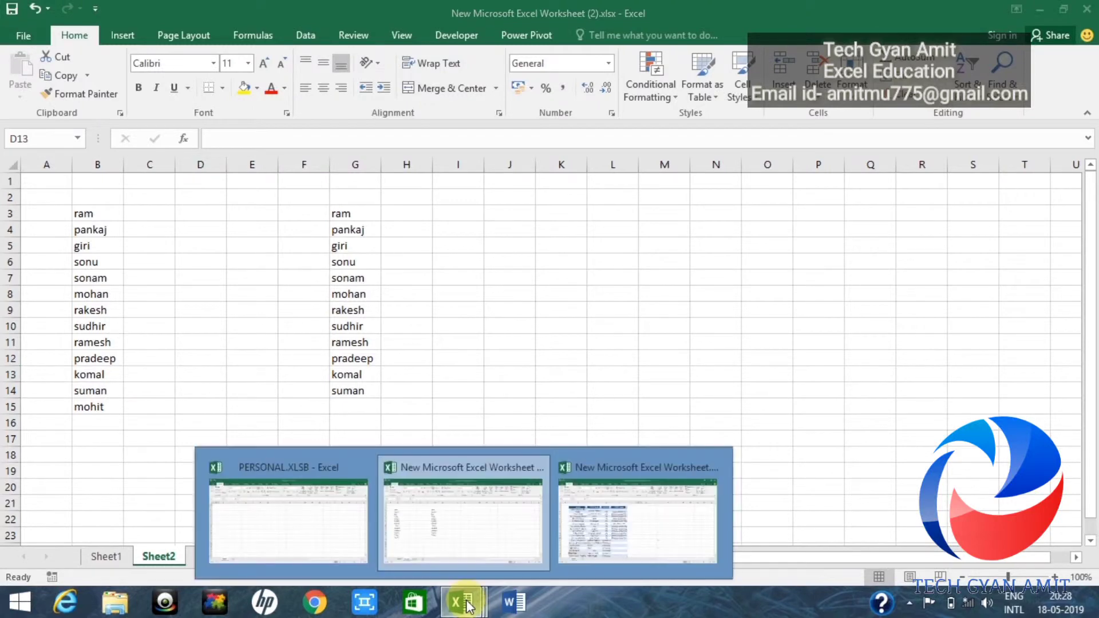
pyautogui.click(620, 519)
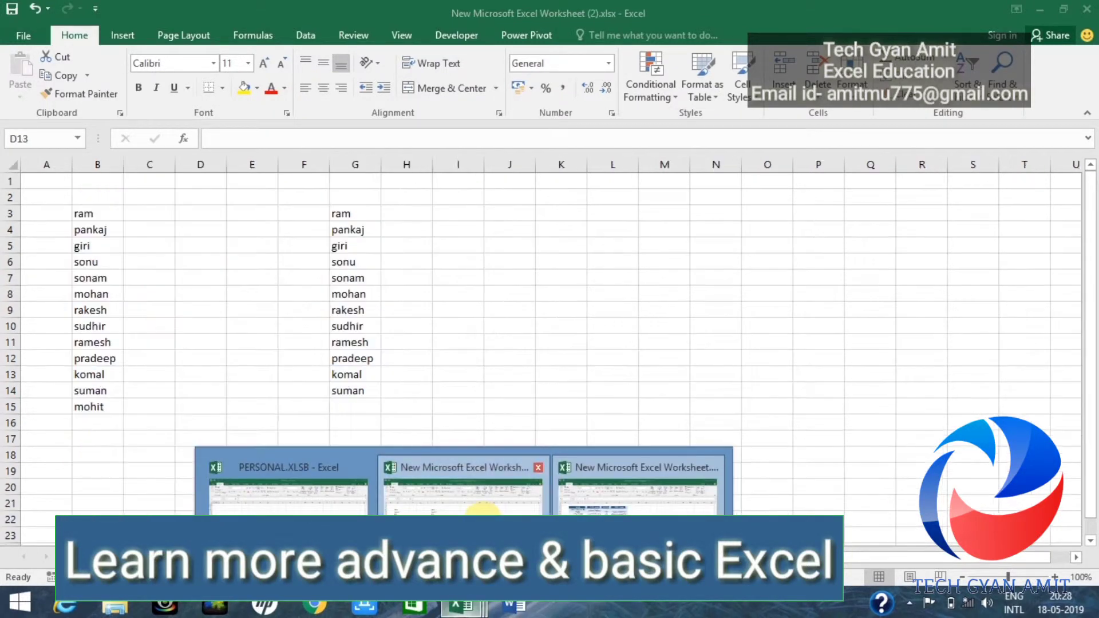
pyautogui.click(483, 509)
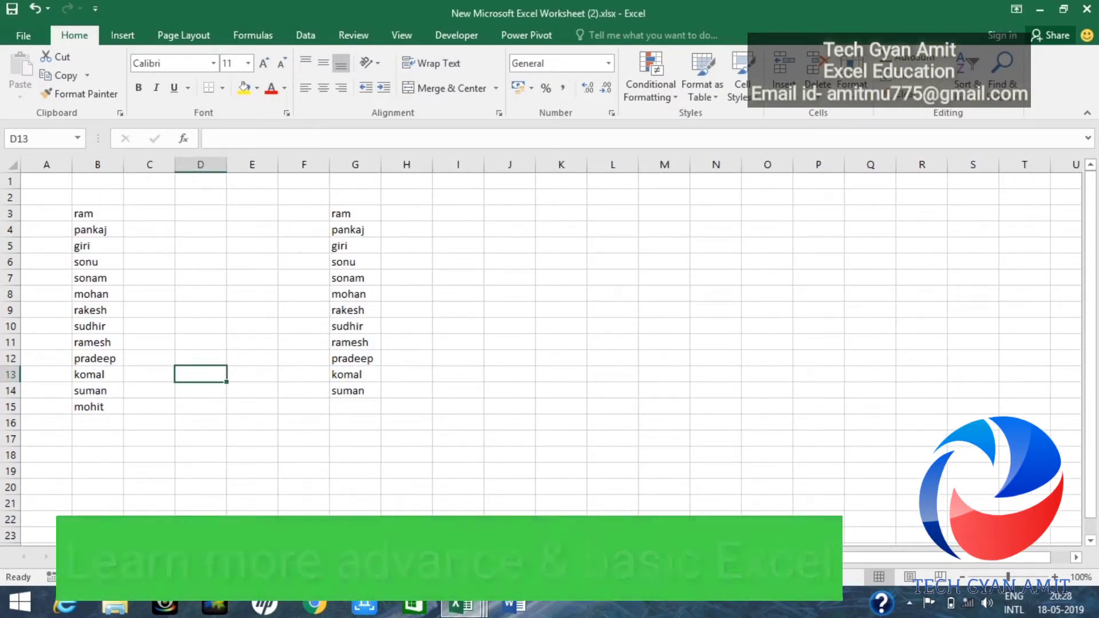
pyautogui.click(208, 555)
pyautogui.click(145, 220)
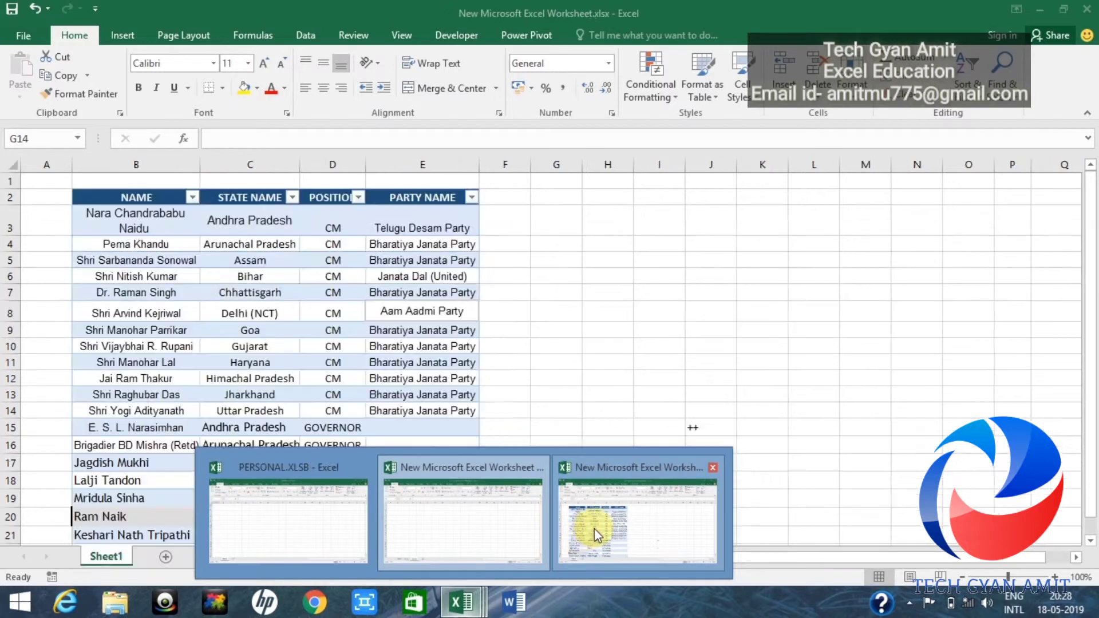
# - Check the names table's first entries, down to Pema Khandu, then return to blank Sheet3
pyautogui.click(594, 536)
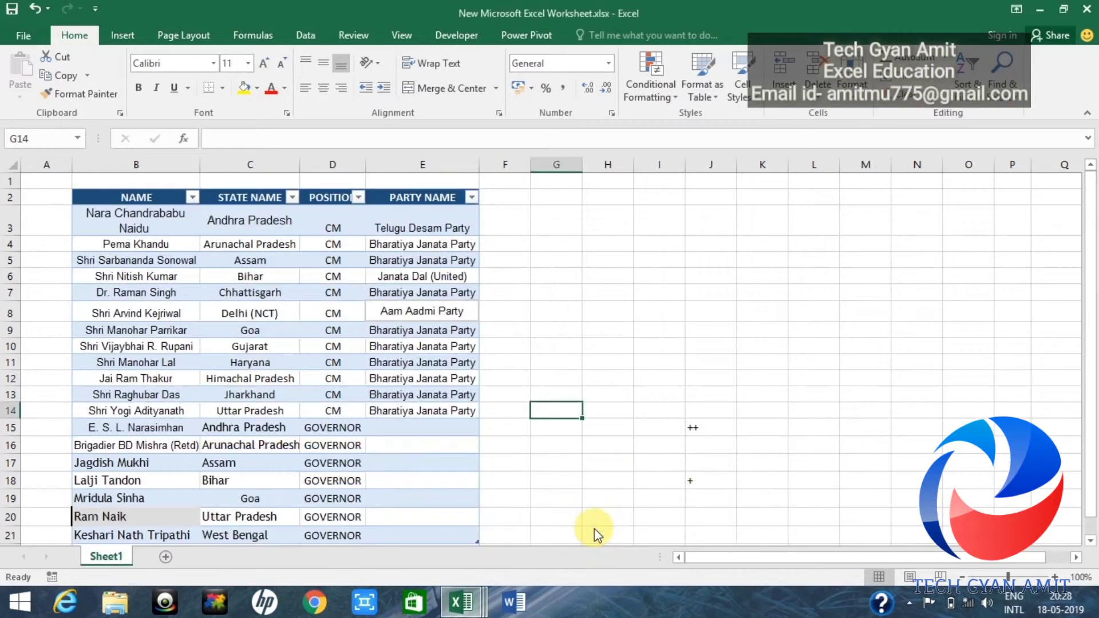
pyautogui.click(149, 215)
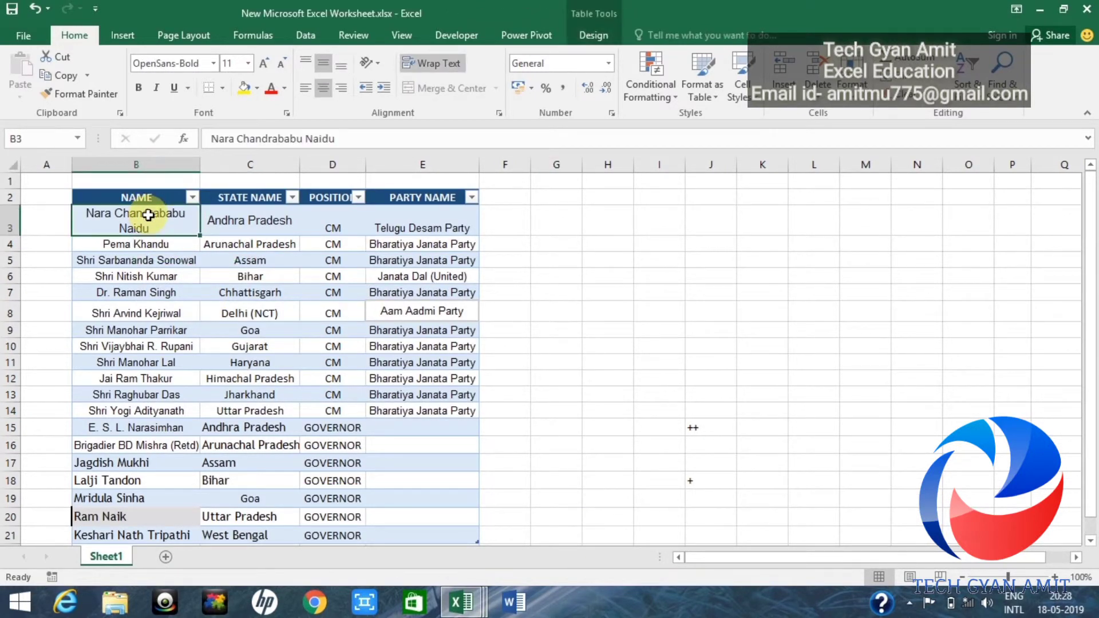
pyautogui.press('Down')
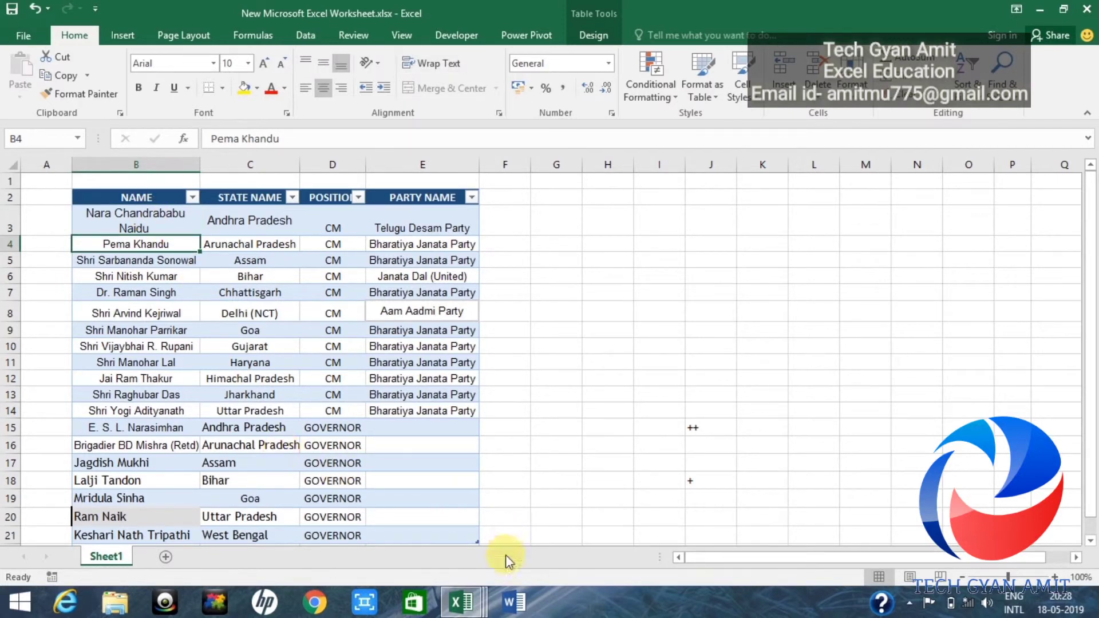
pyautogui.click(468, 600)
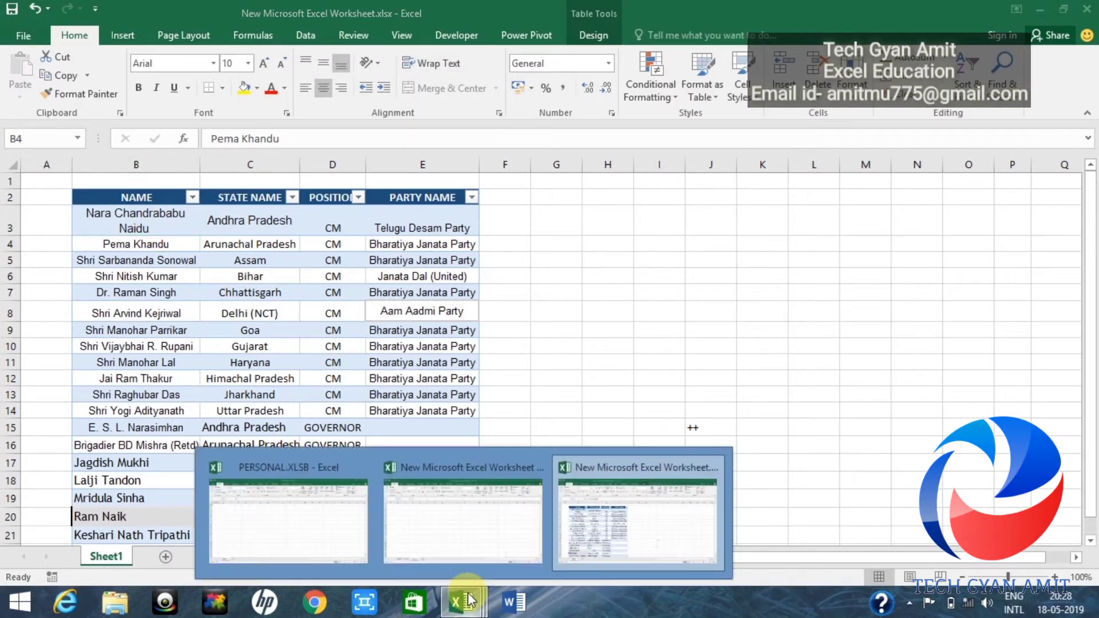
pyautogui.click(459, 524)
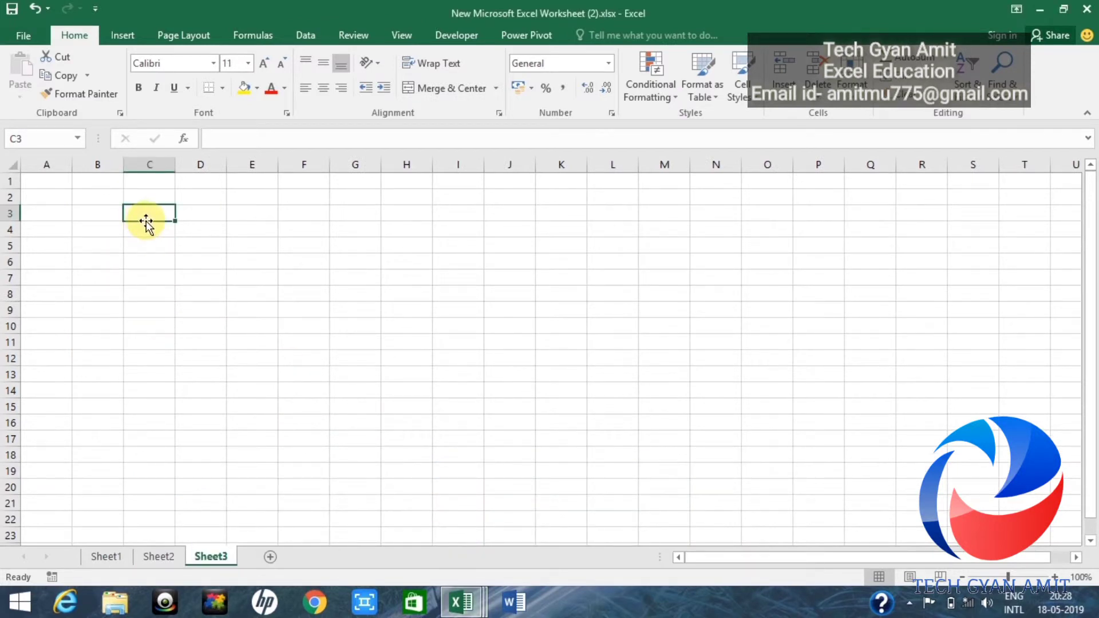
# - Link Sheet3 C3 to the other workbook's table cell B3, showing Nara Chandrababu Naidu
pyautogui.write('=')
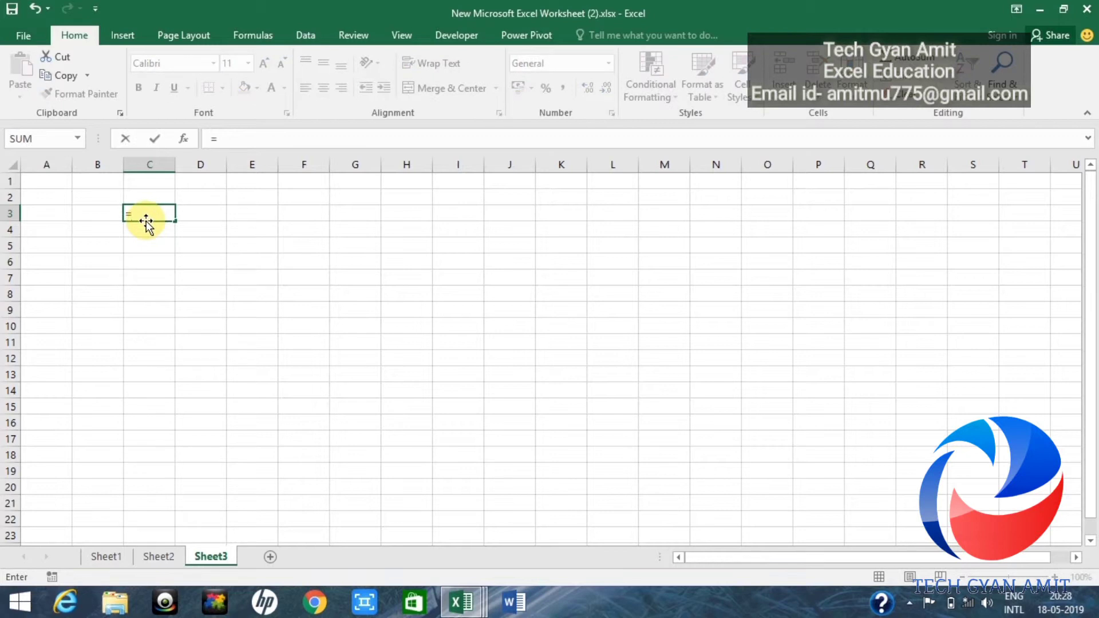
pyautogui.click(465, 602)
pyautogui.click(595, 524)
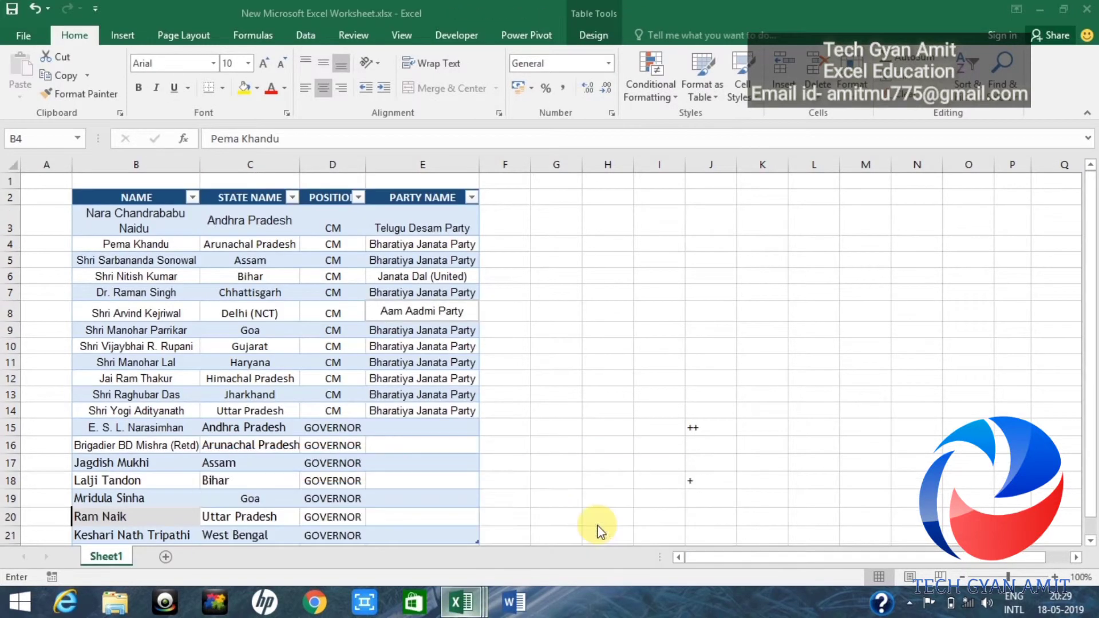
pyautogui.click(155, 218)
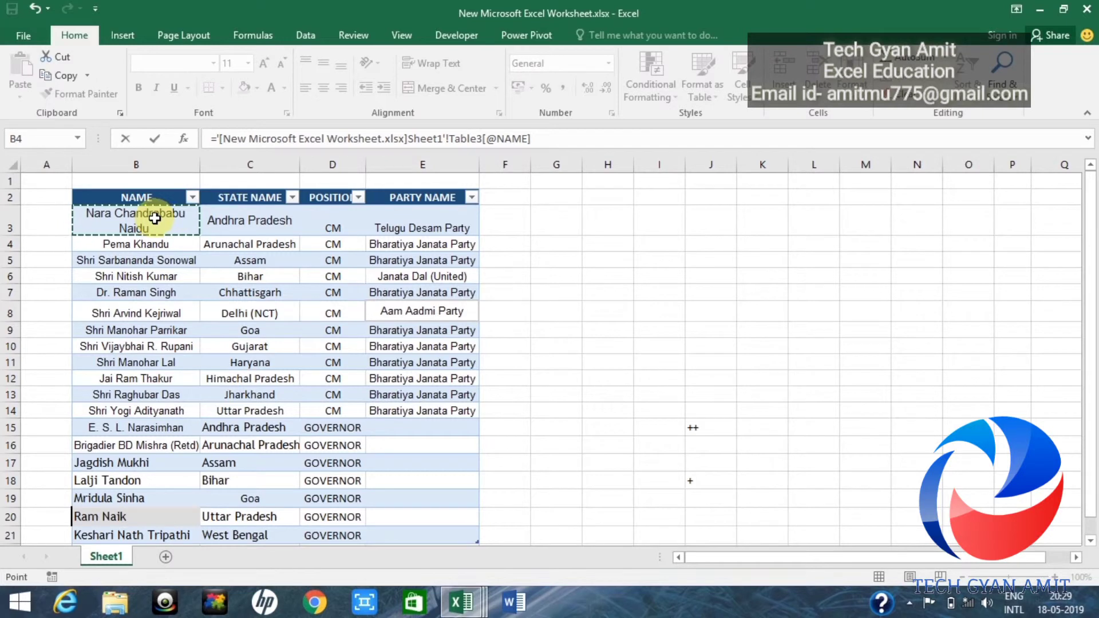
pyautogui.press('Return')
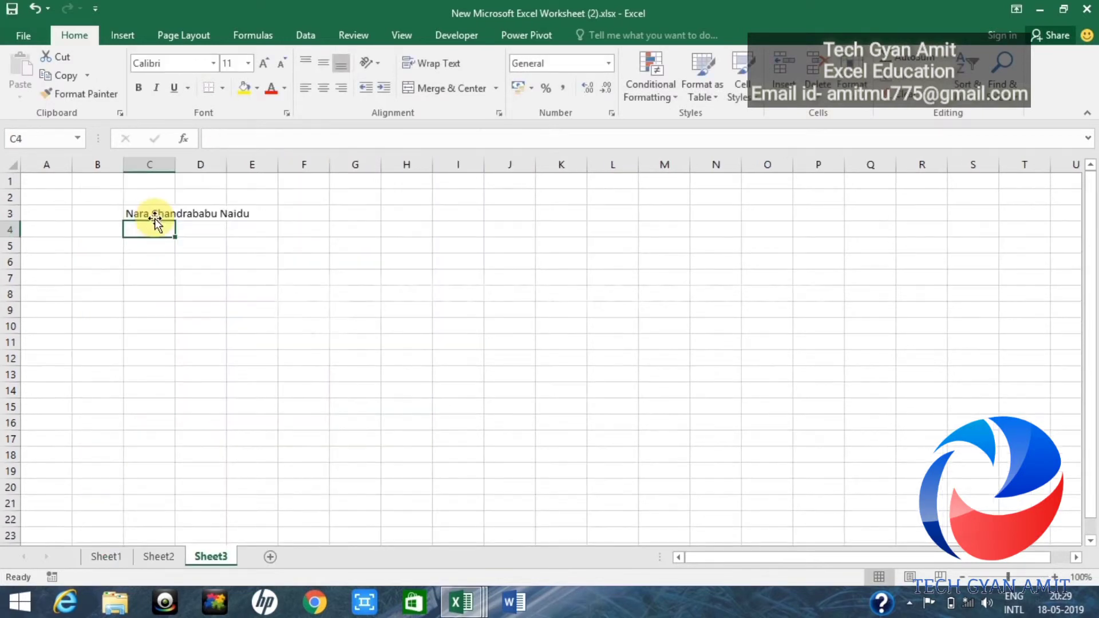
# - Autofit column C and fill the cross-workbook link down to C16, listing 14 names
pyautogui.moveTo(175, 166); pyautogui.dragTo(174, 167)
pyautogui.doubleClick(174, 166)
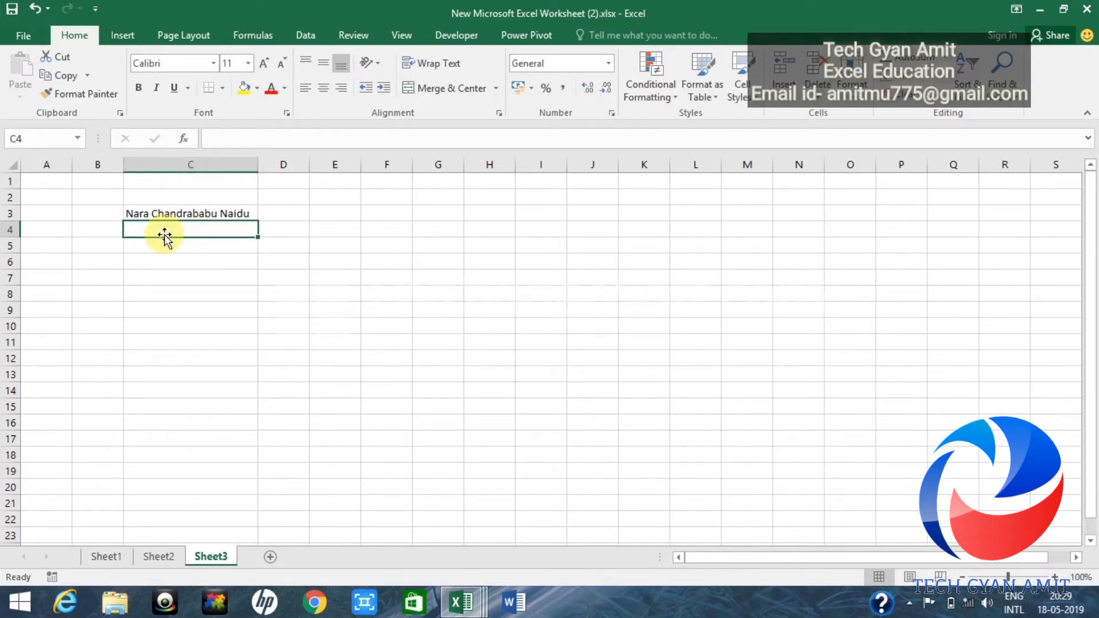
pyautogui.click(192, 213)
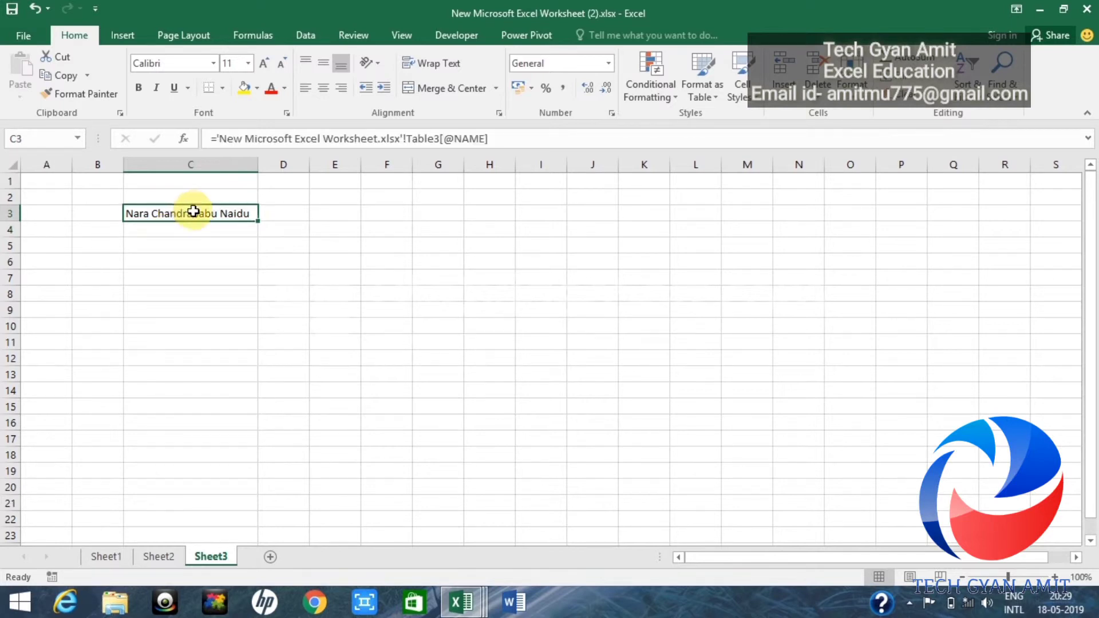
pyautogui.moveTo(256, 216); pyautogui.dragTo(255, 419)
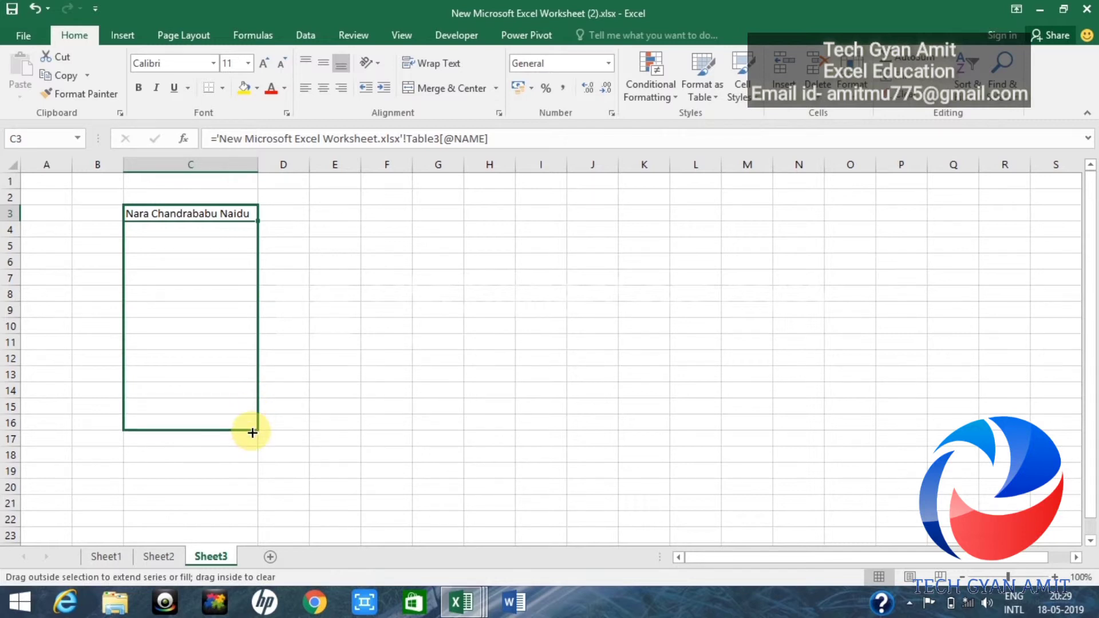
pyautogui.moveTo(255, 419); pyautogui.dragTo(253, 431)
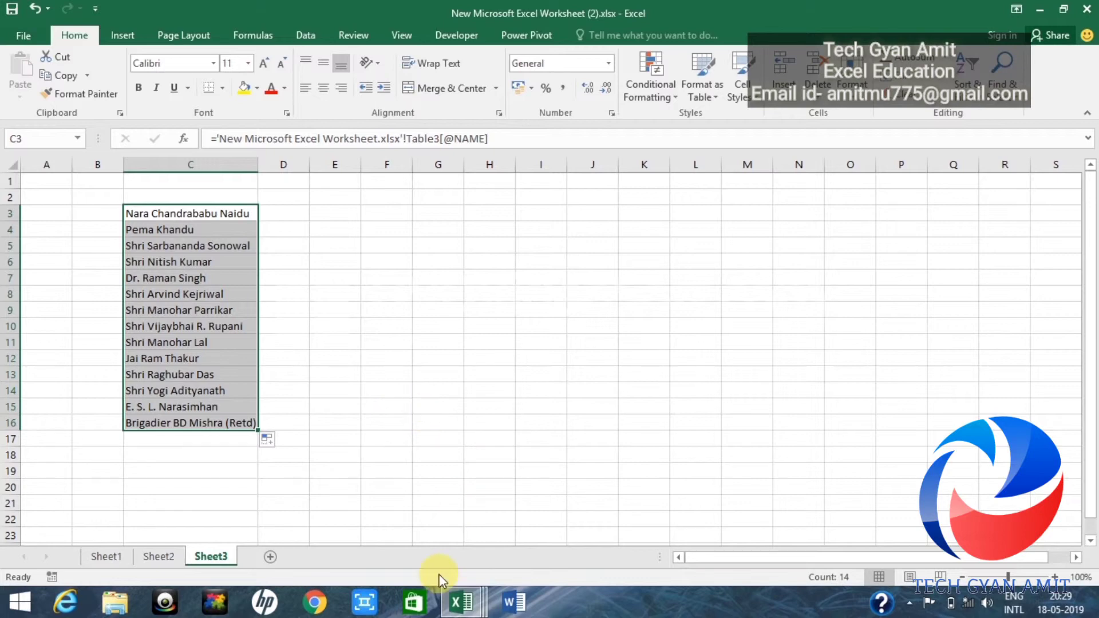
pyautogui.moveTo(462, 603)
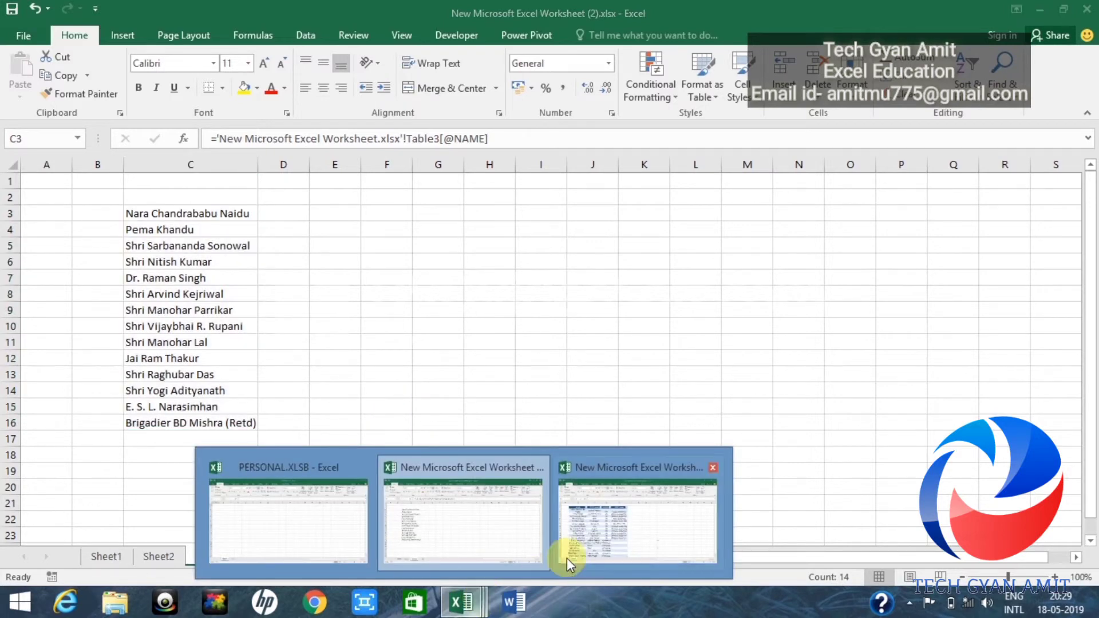
# - Overwrite Pema Khandu with 'tarun gagoi' in cell B4 of the source CM table
pyautogui.click(603, 540)
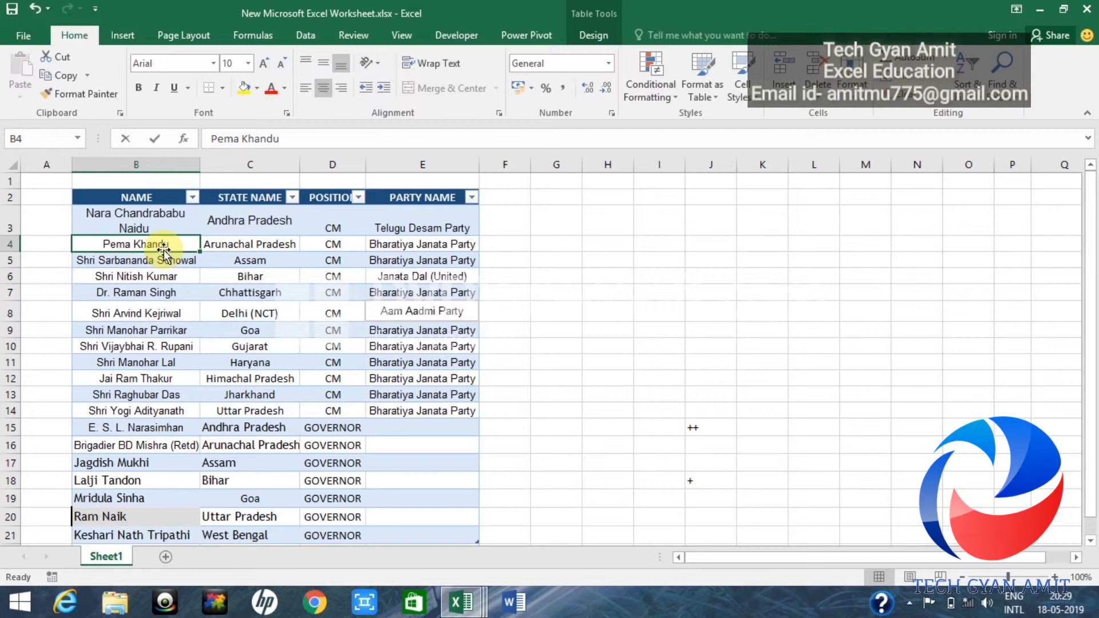
pyautogui.write('tar')
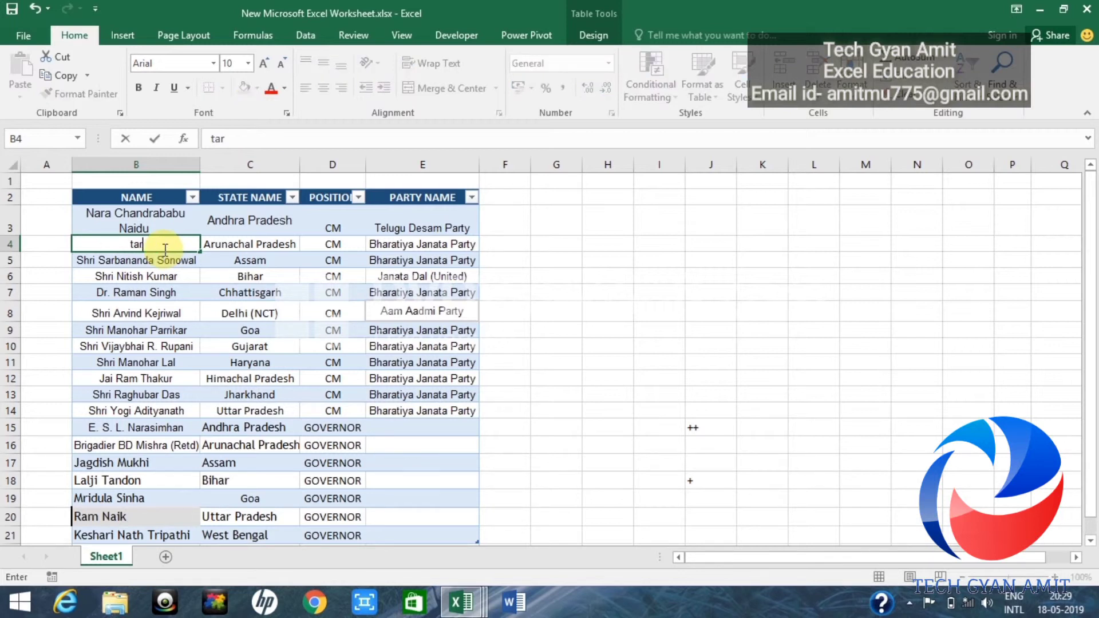
pyautogui.write('un g')
pyautogui.write('agoi')
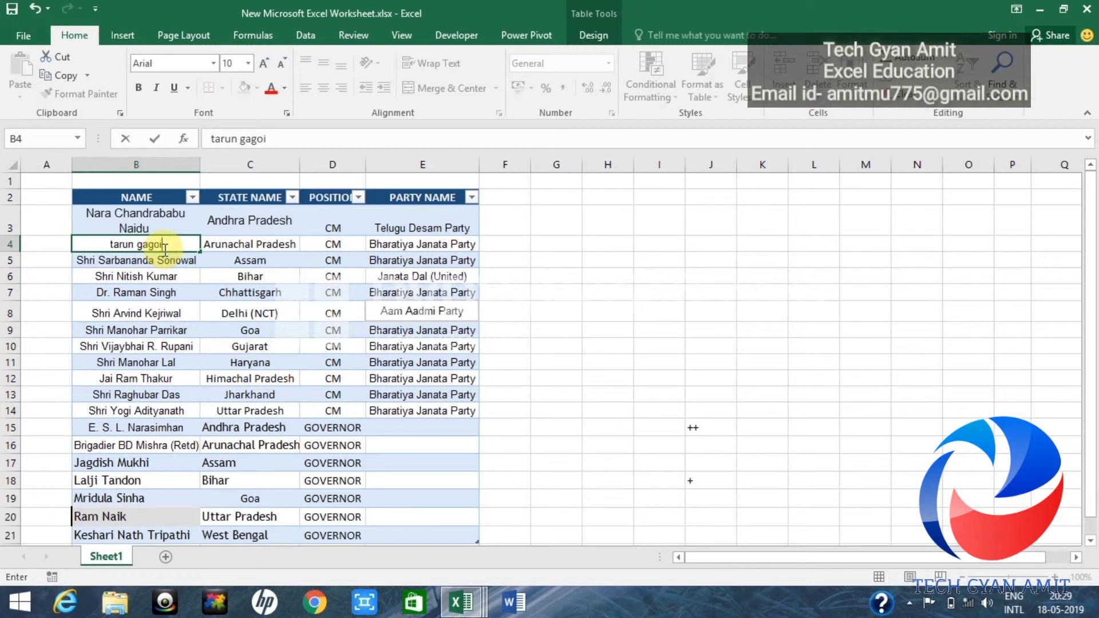
pyautogui.press('Return')
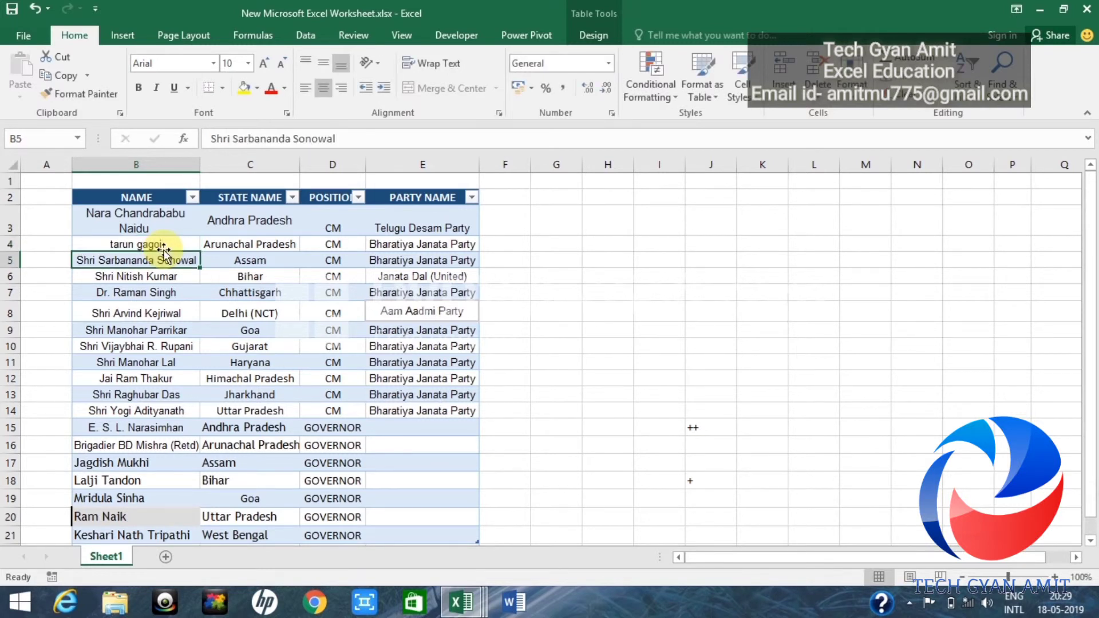
pyautogui.click(462, 604)
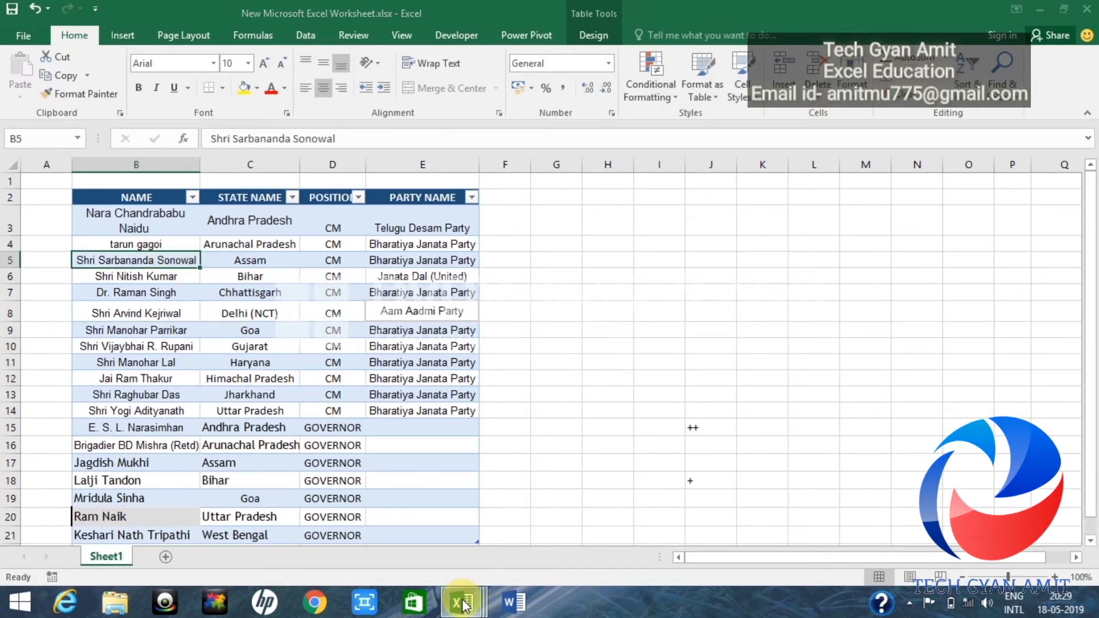
pyautogui.moveTo(462, 603)
pyautogui.click(469, 541)
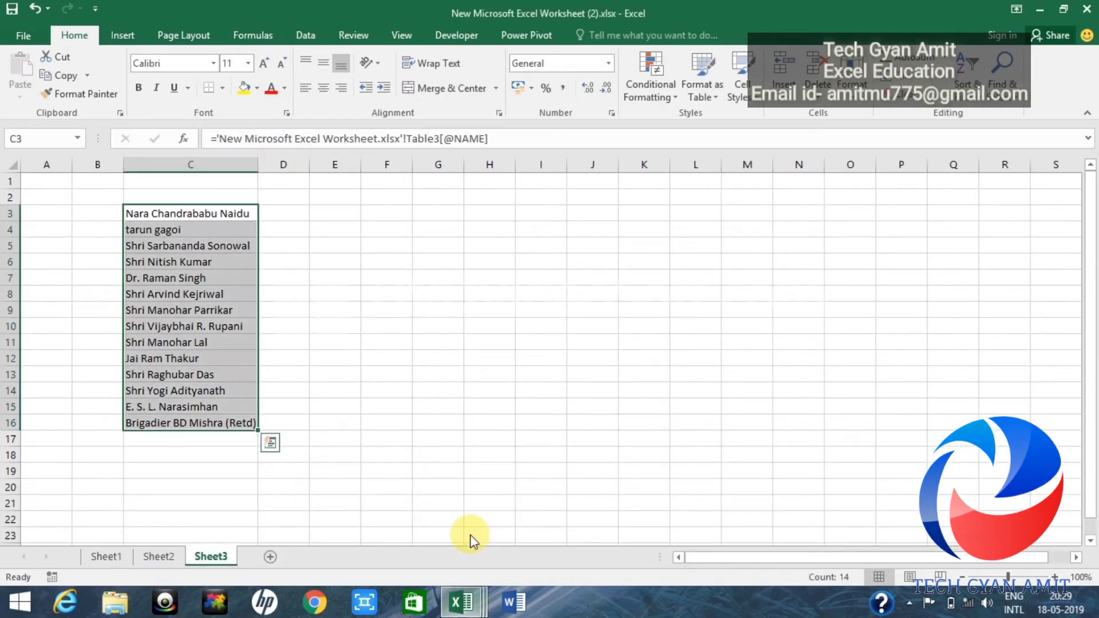
pyautogui.click(244, 235)
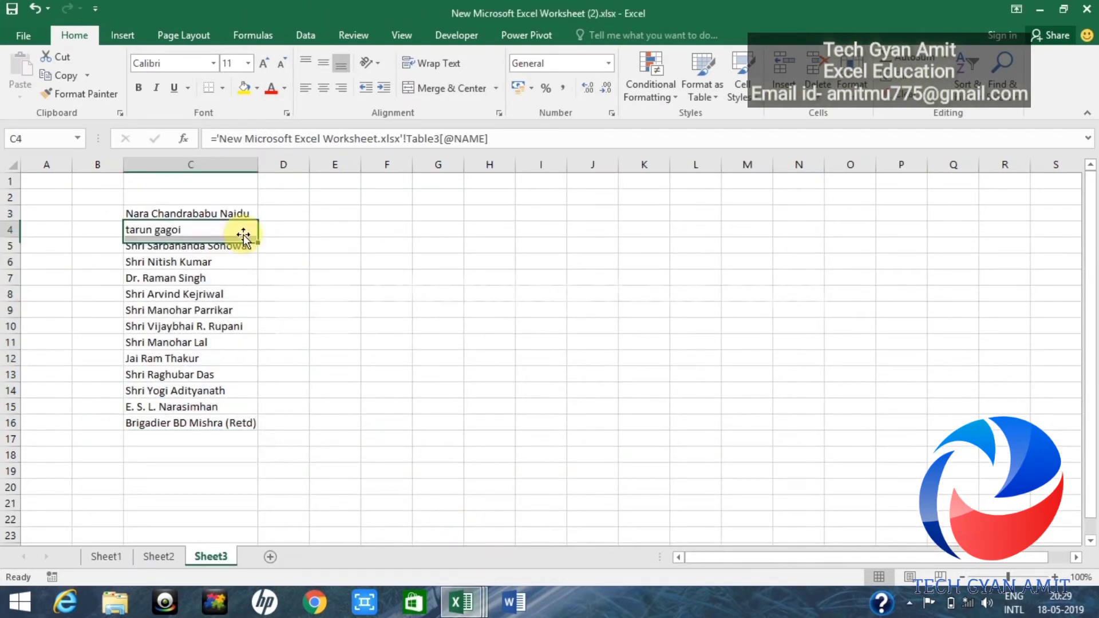
pyautogui.click(324, 241)
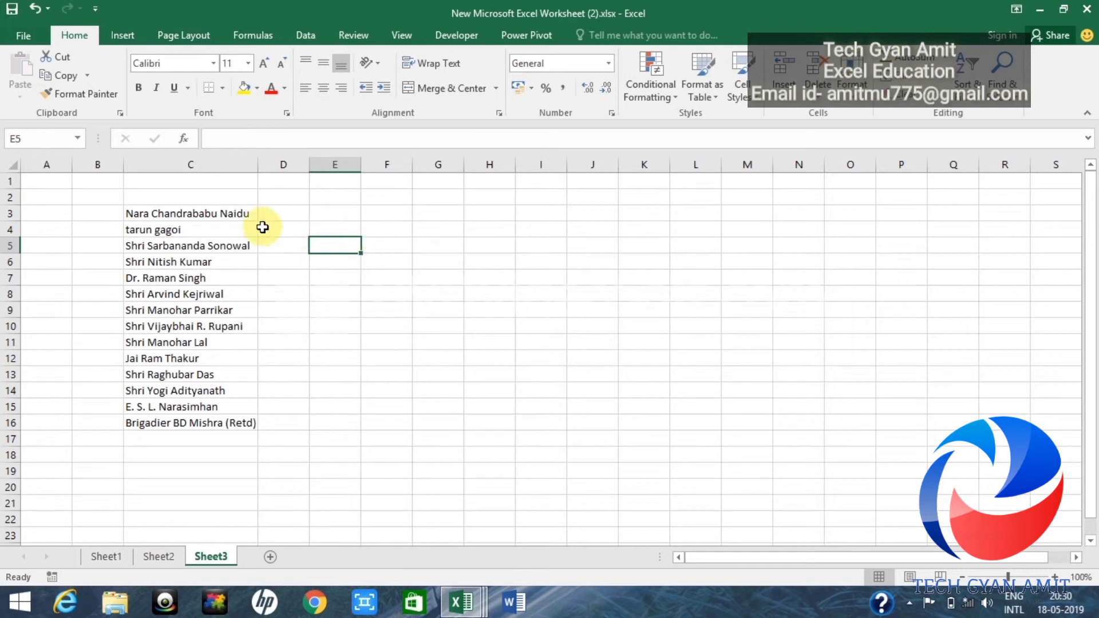